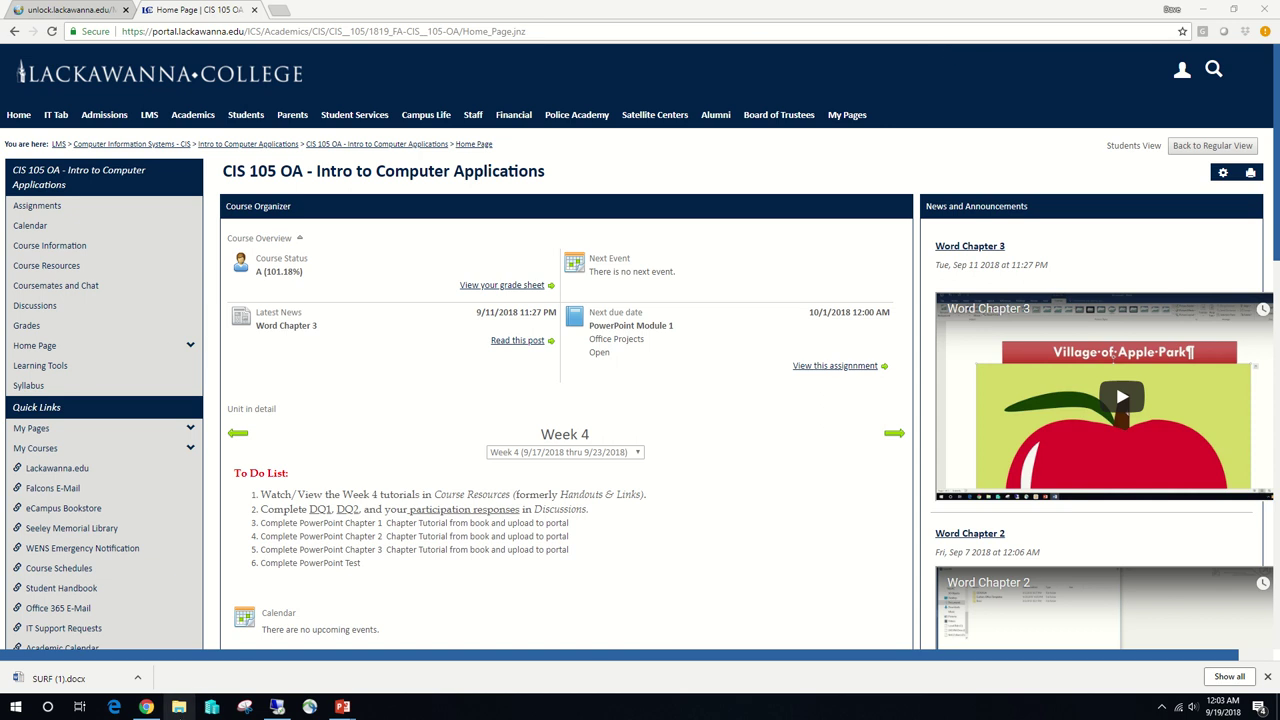
Bring up the open Presentation4 PowerPoint window from the taskbar.
mouse_move(329, 713)
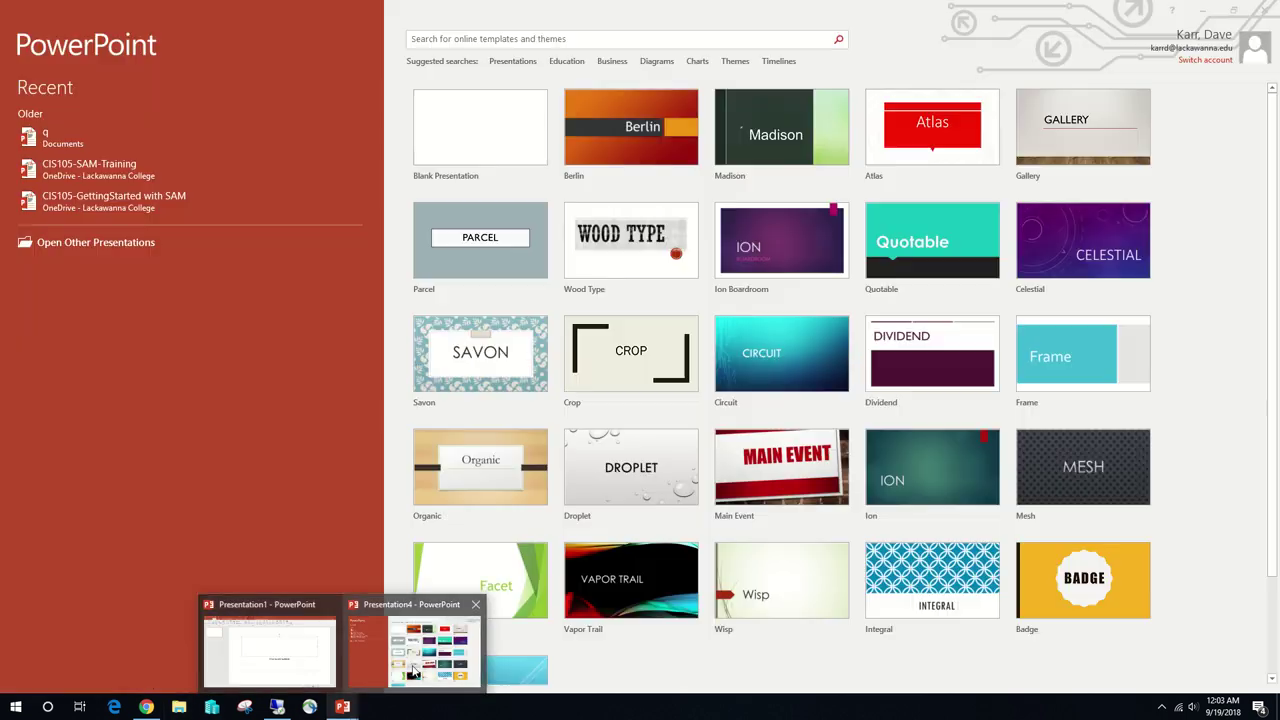
Create a new presentation using the Berlin template in its green colour variant.
left_click(414, 668)
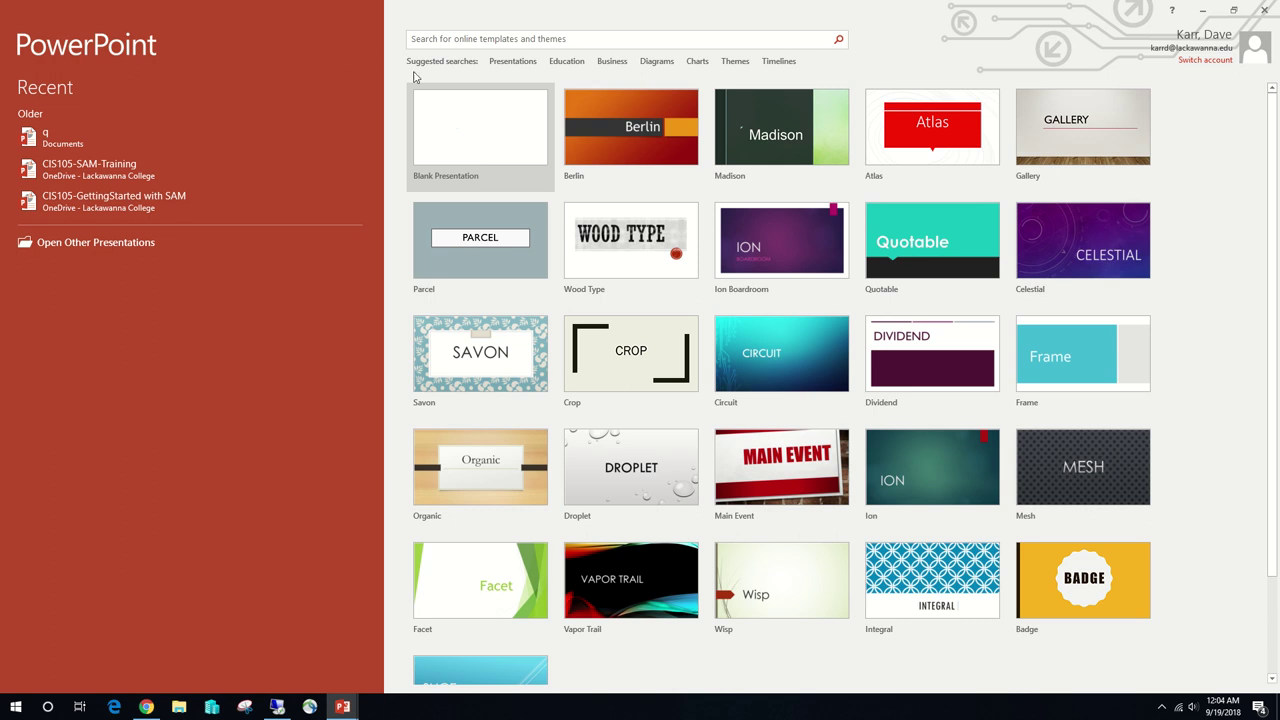
left_click(653, 130)
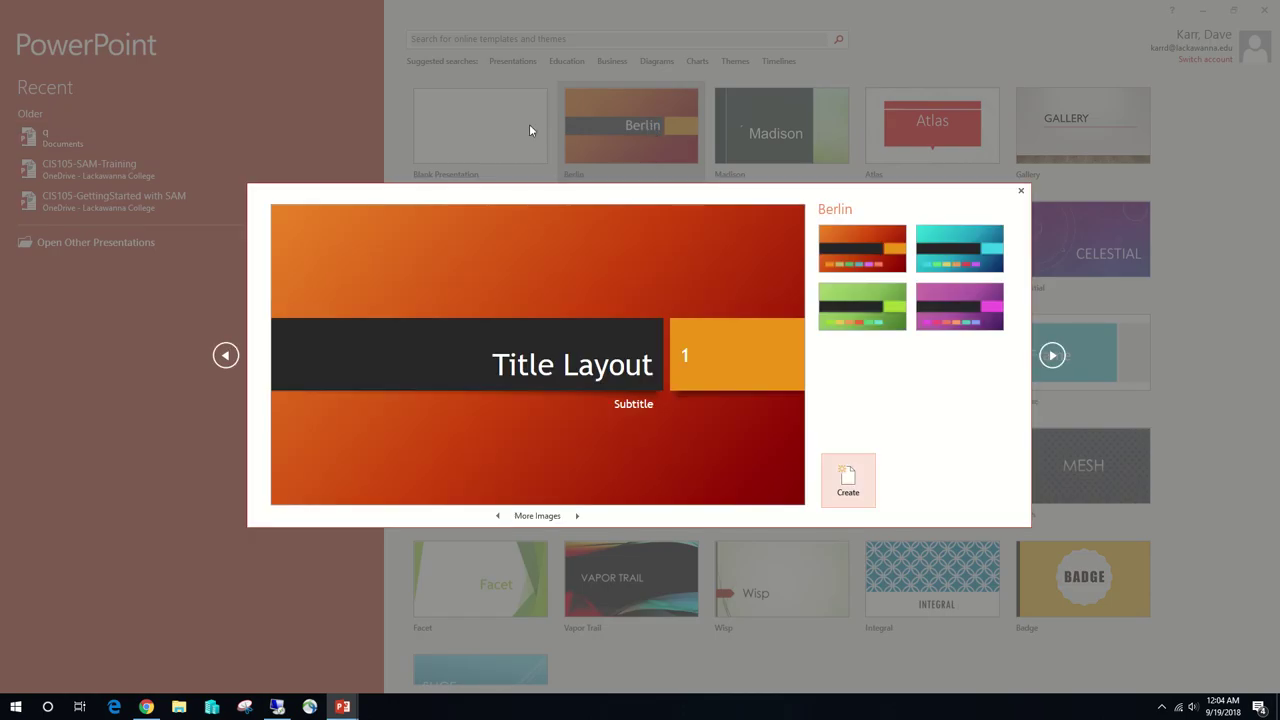
left_click(838, 313)
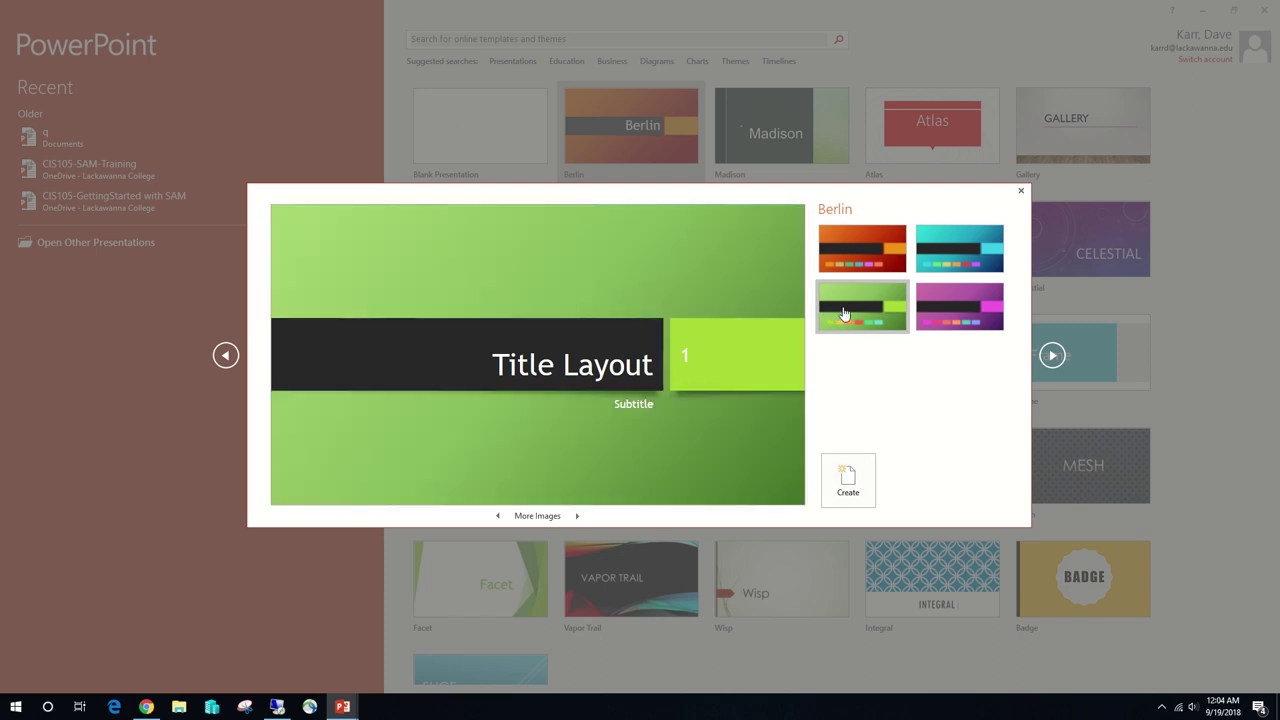
left_click(850, 492)
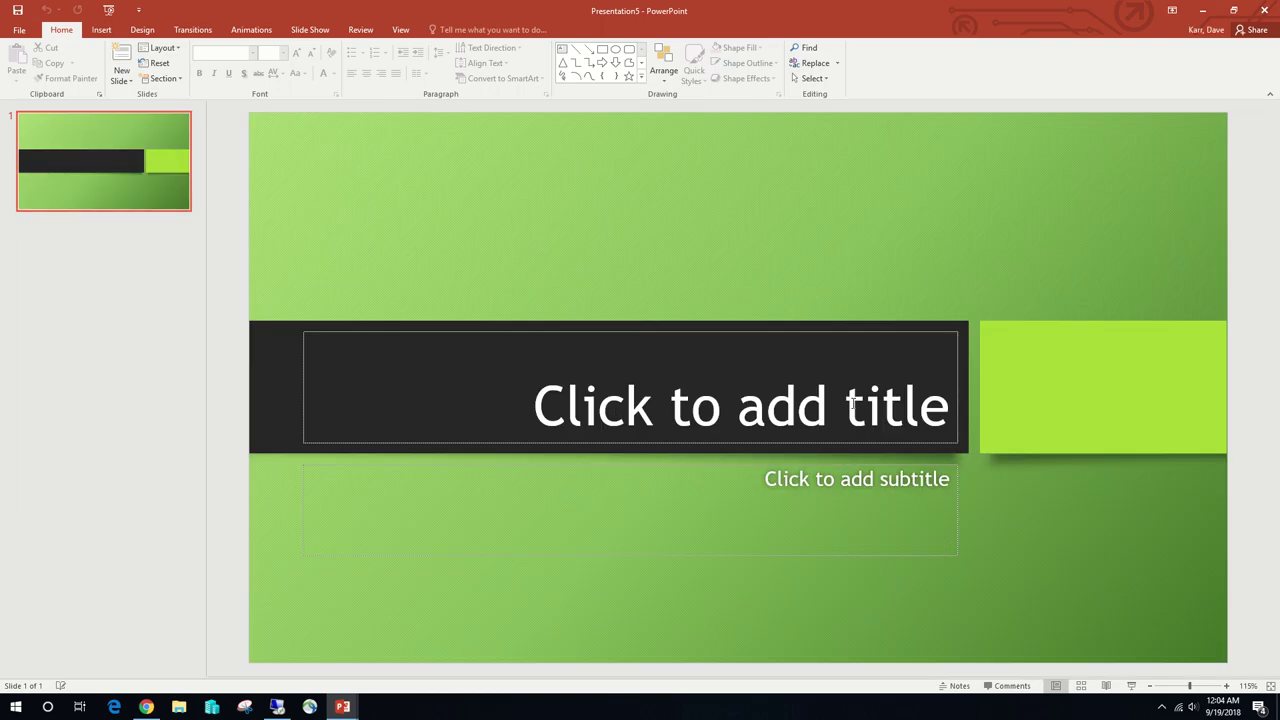
Type 'Autumn Family Programs' into the title slide's title placeholder.
left_click(748, 414)
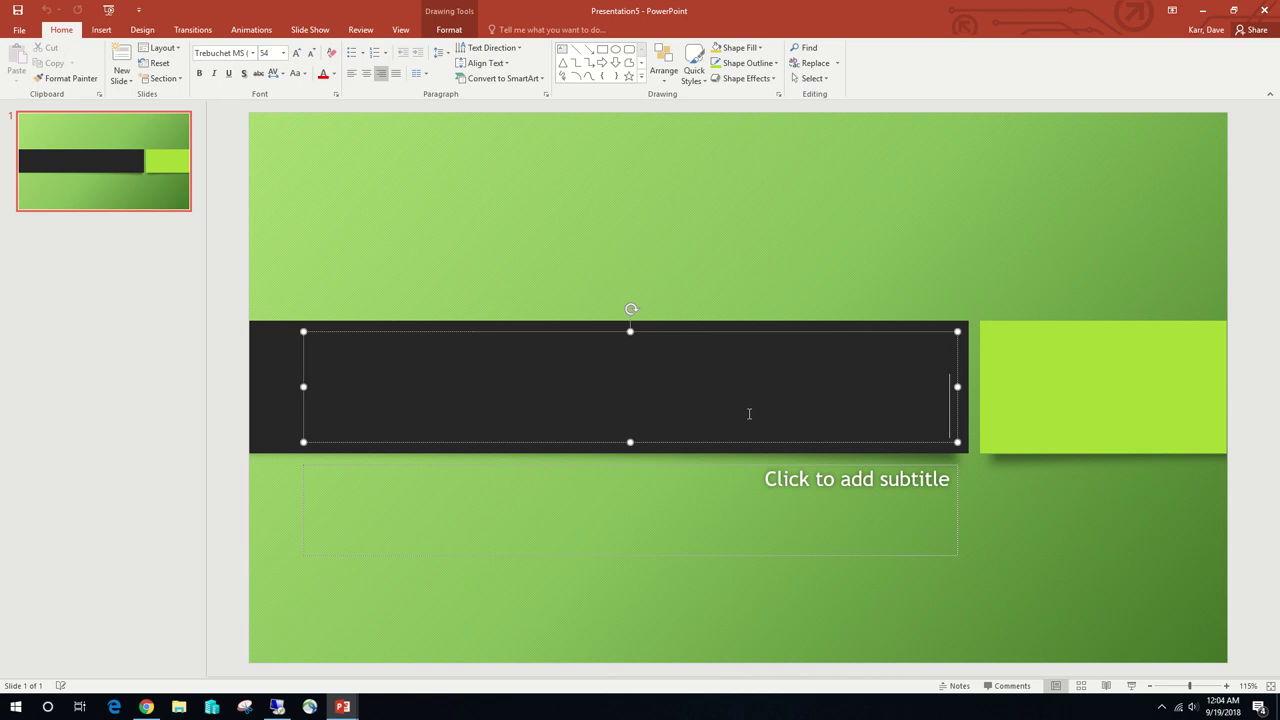
type("Aut")
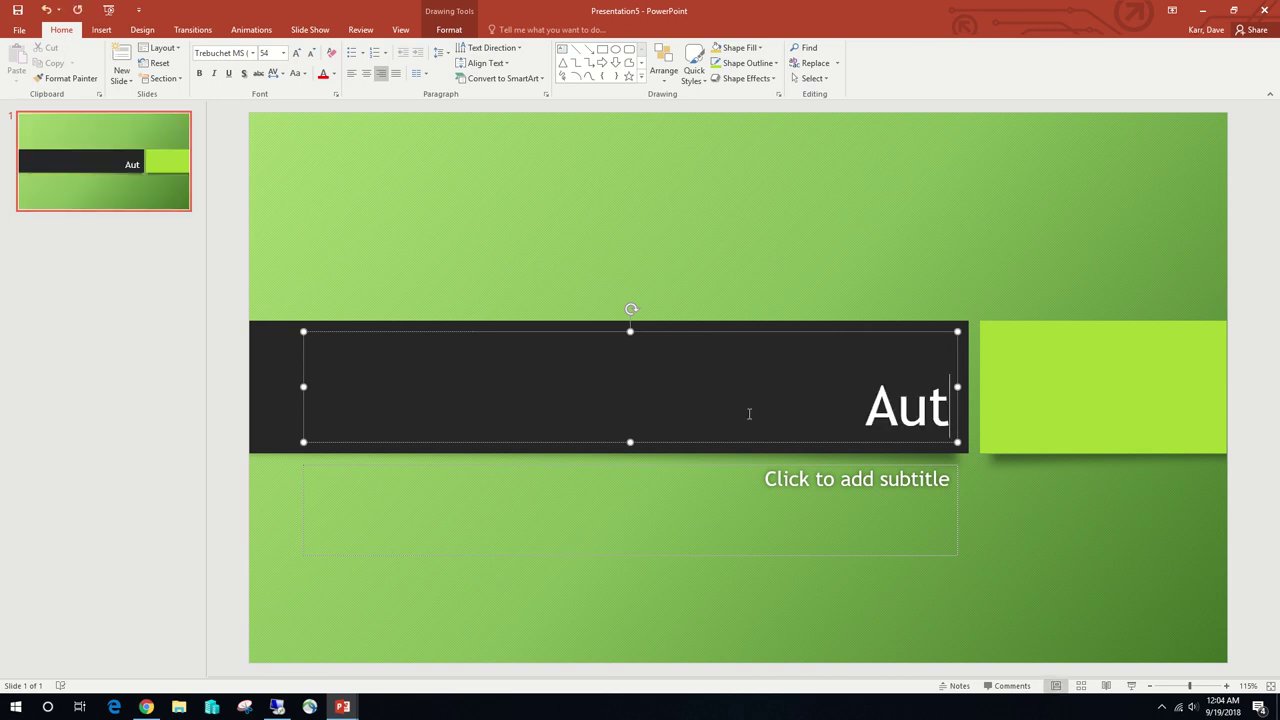
type("umn")
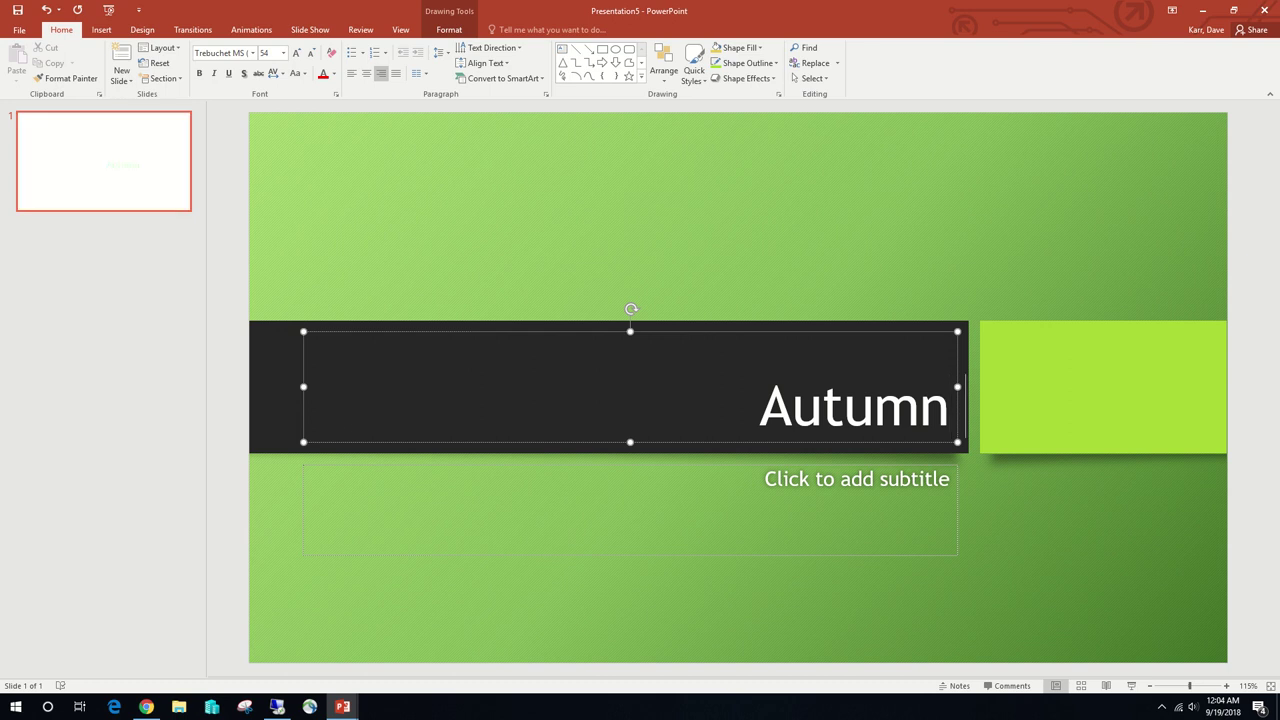
type(" Family")
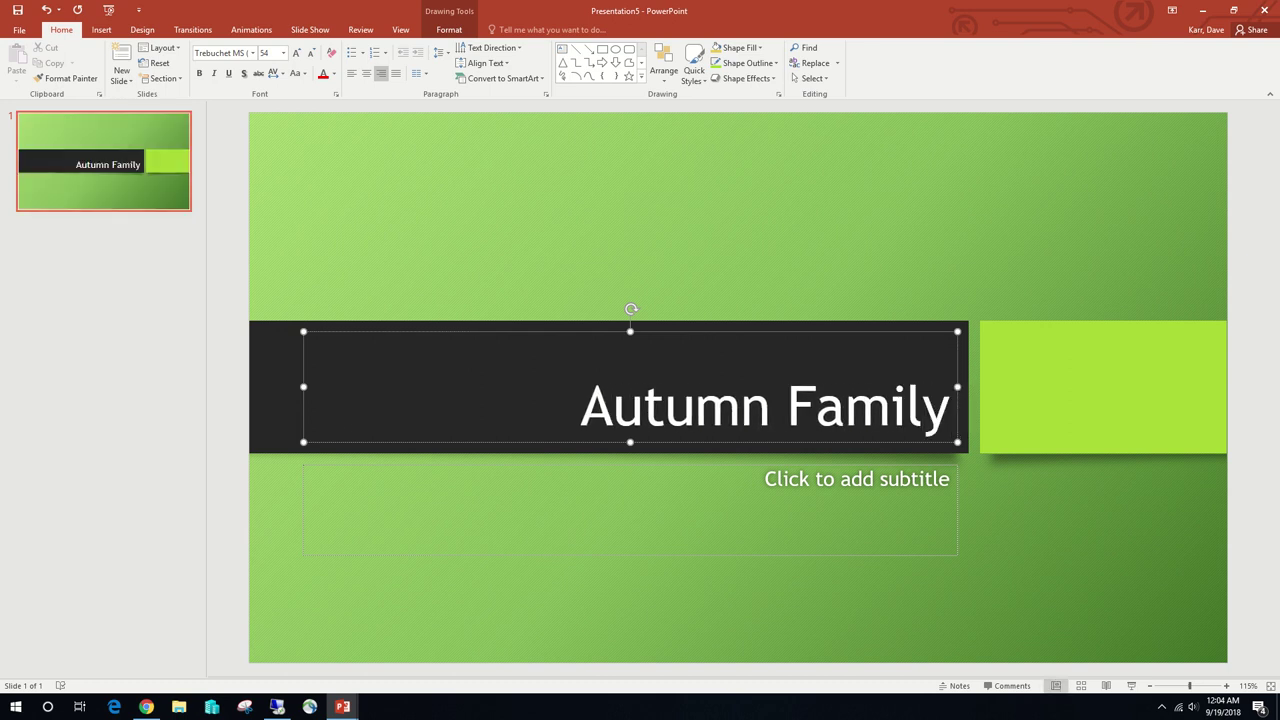
type(" Programs")
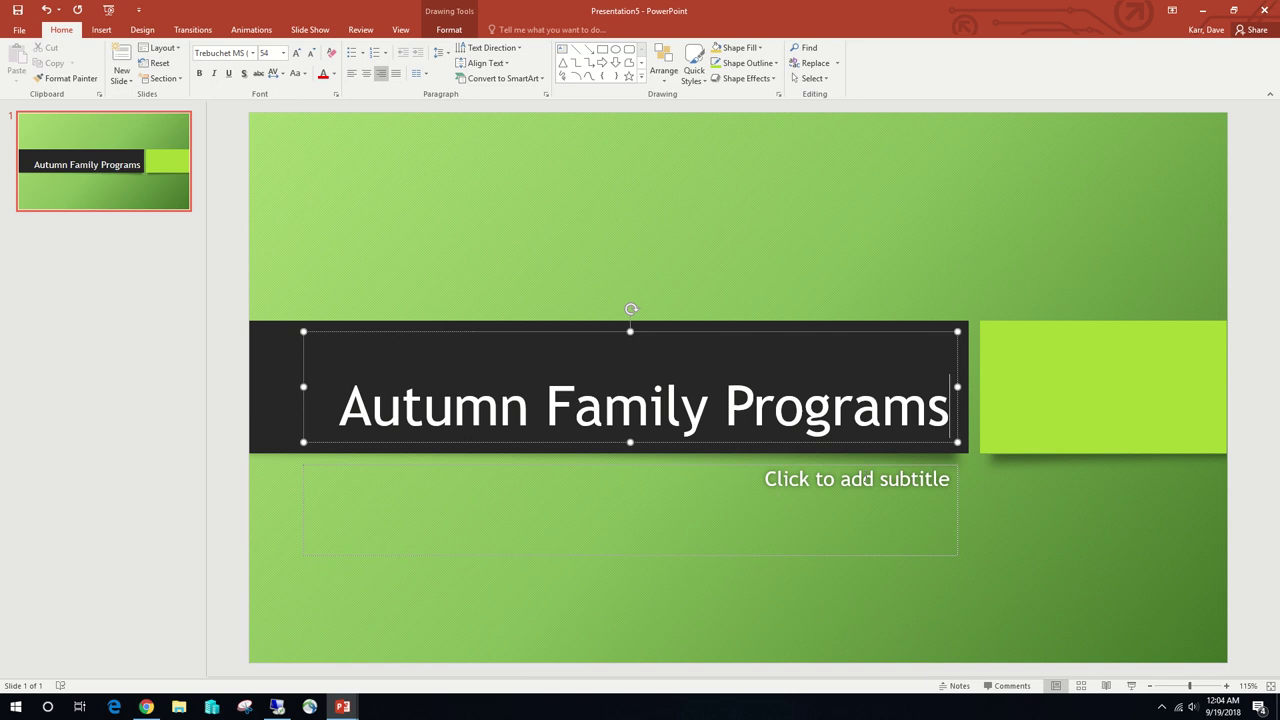
Enter 'Tall Oaks Nature Center' as the subtitle, fixing the typo in 'Oaks'.
left_click(866, 478)
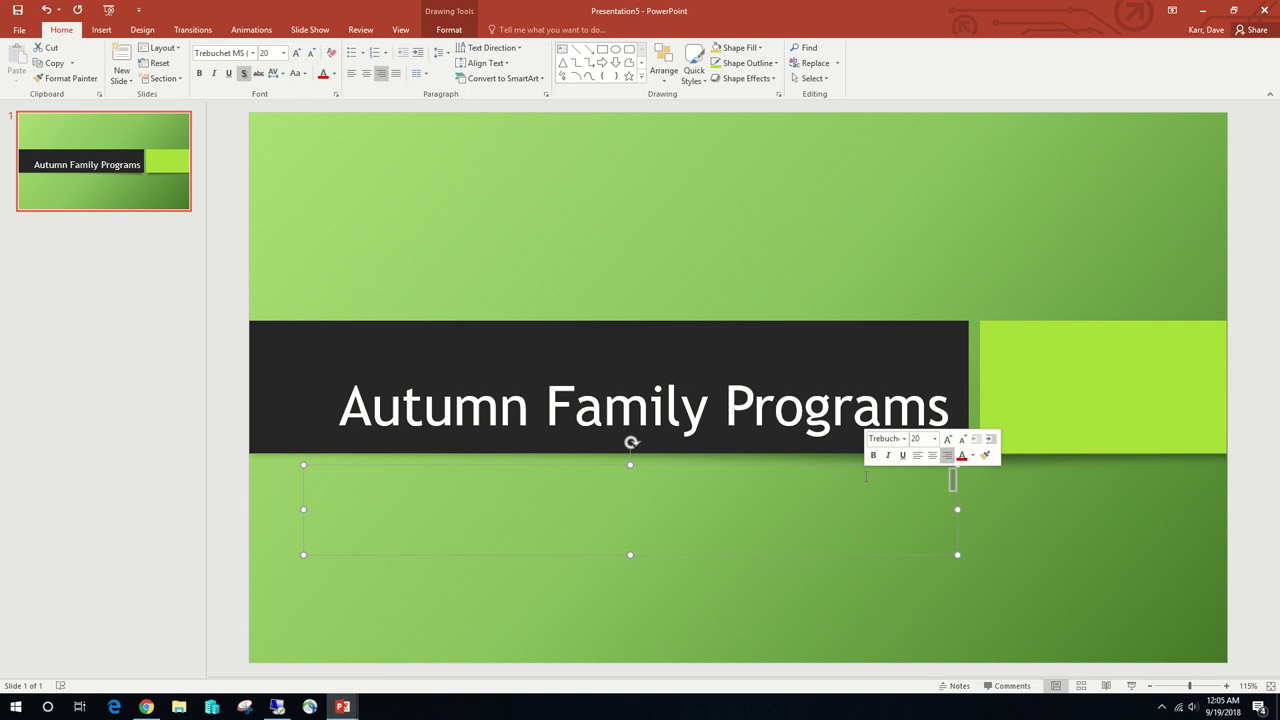
type("Tall")
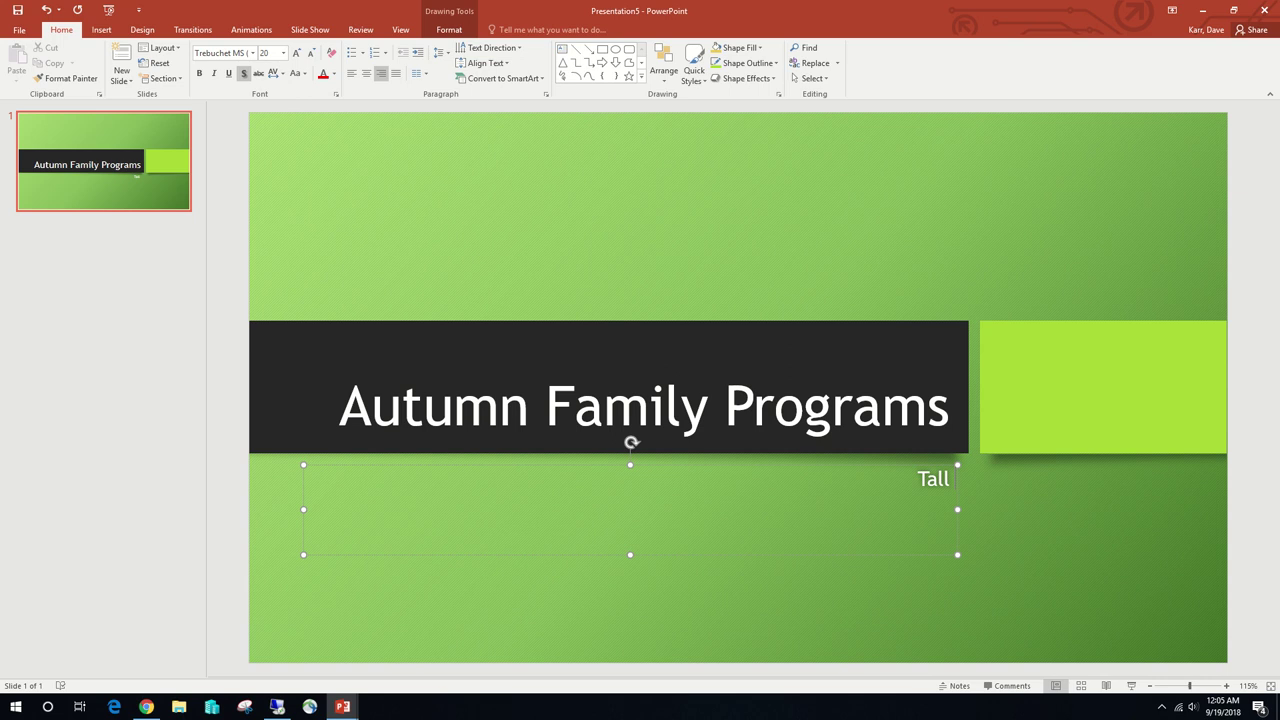
type(" Oake")
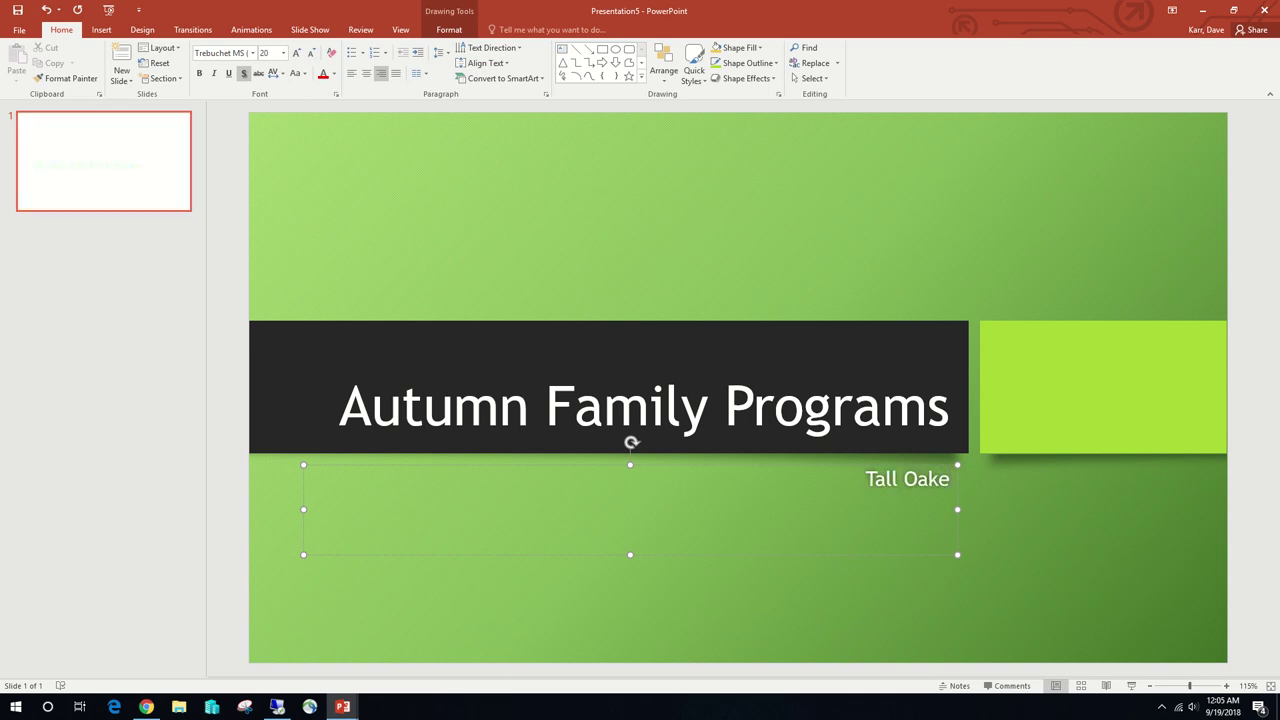
key("BackSpace")
type("s")
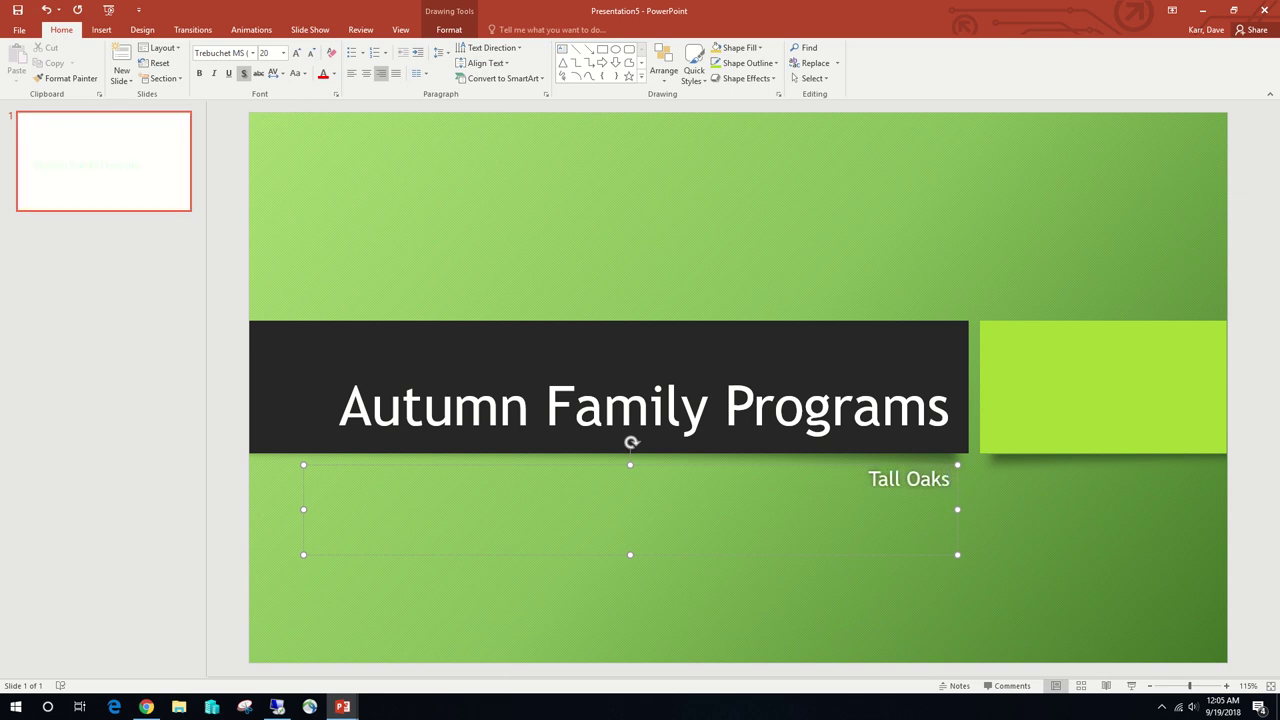
type(" Nature")
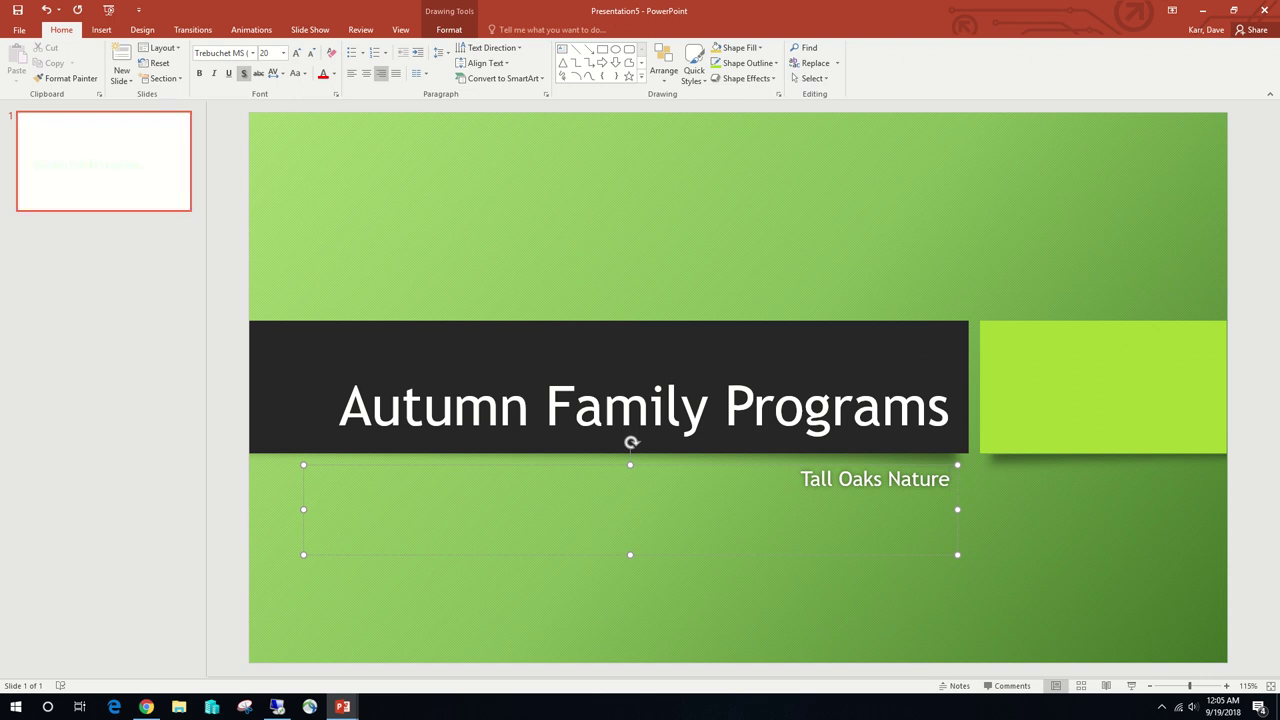
type(" Center")
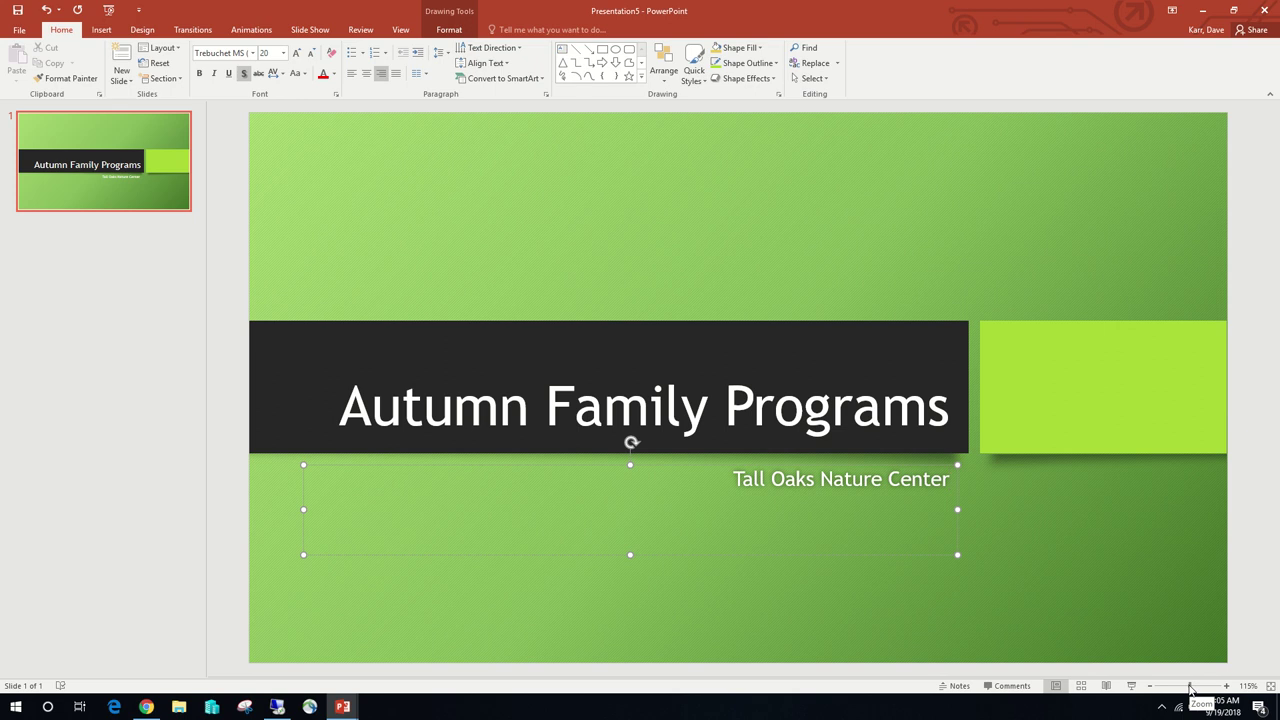
Reset the zoom to 100% and select the full subtitle text 'Tall Oaks Nature Center'.
left_click_drag(1190, 688, 1178, 690)
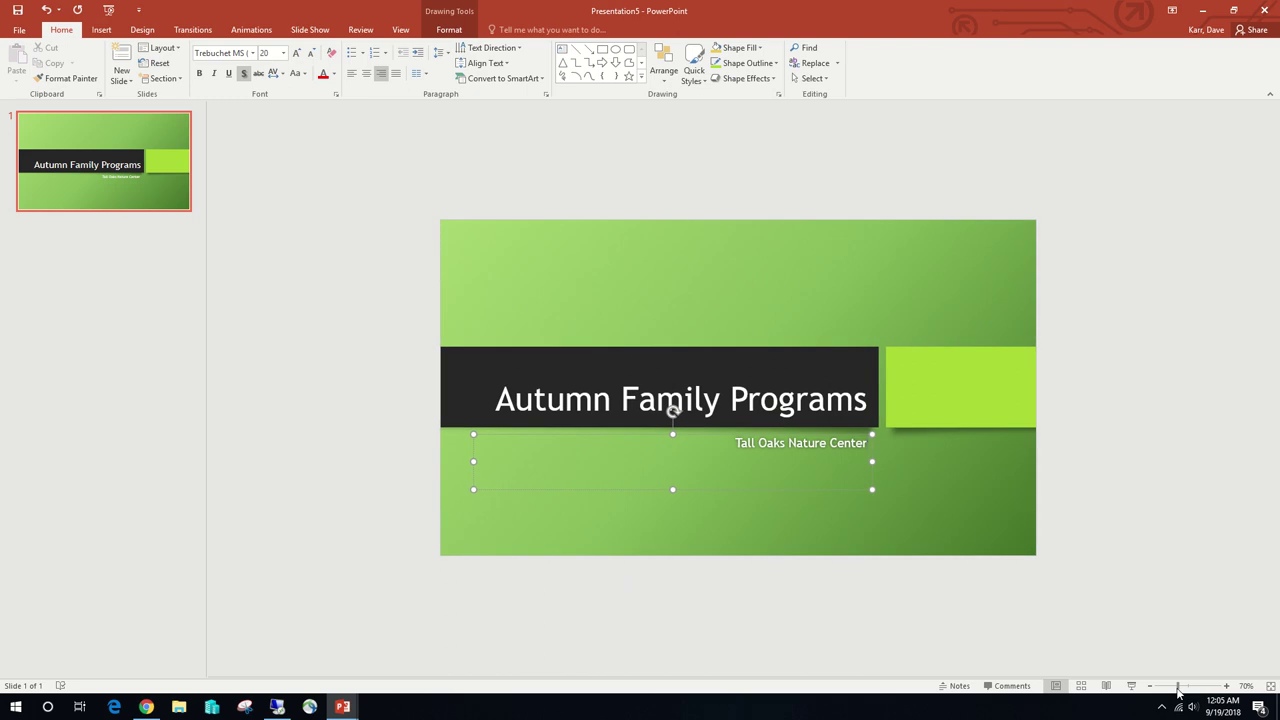
left_click_drag(1178, 690, 1187, 690)
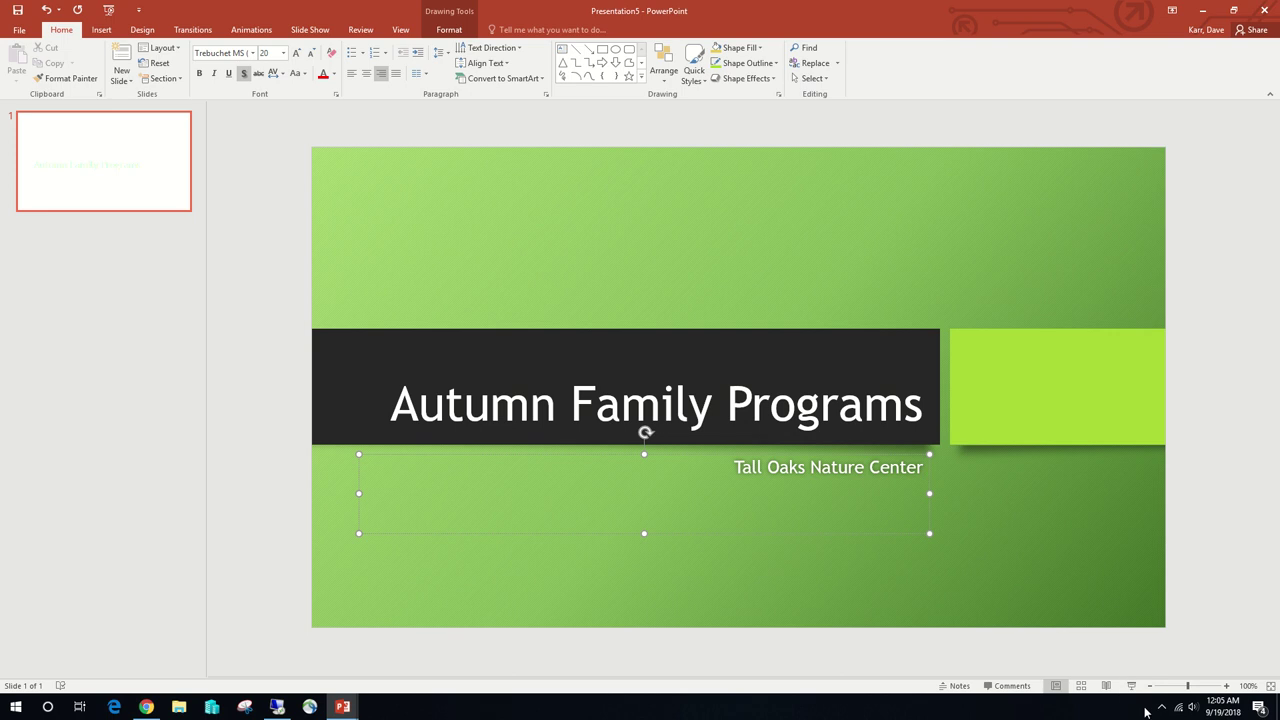
left_click_drag(734, 467, 928, 467)
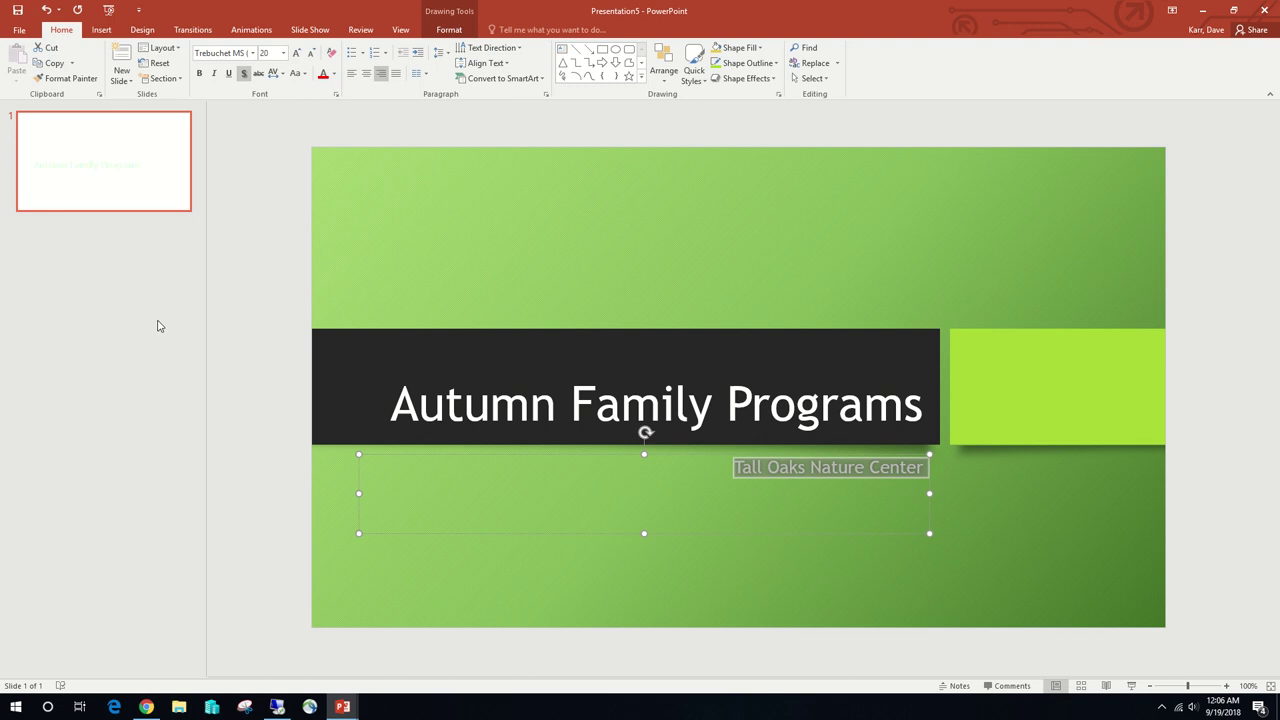
Make the subtitle 'Tall Oaks Nature Center' italic at 36 pt.
left_click(215, 75)
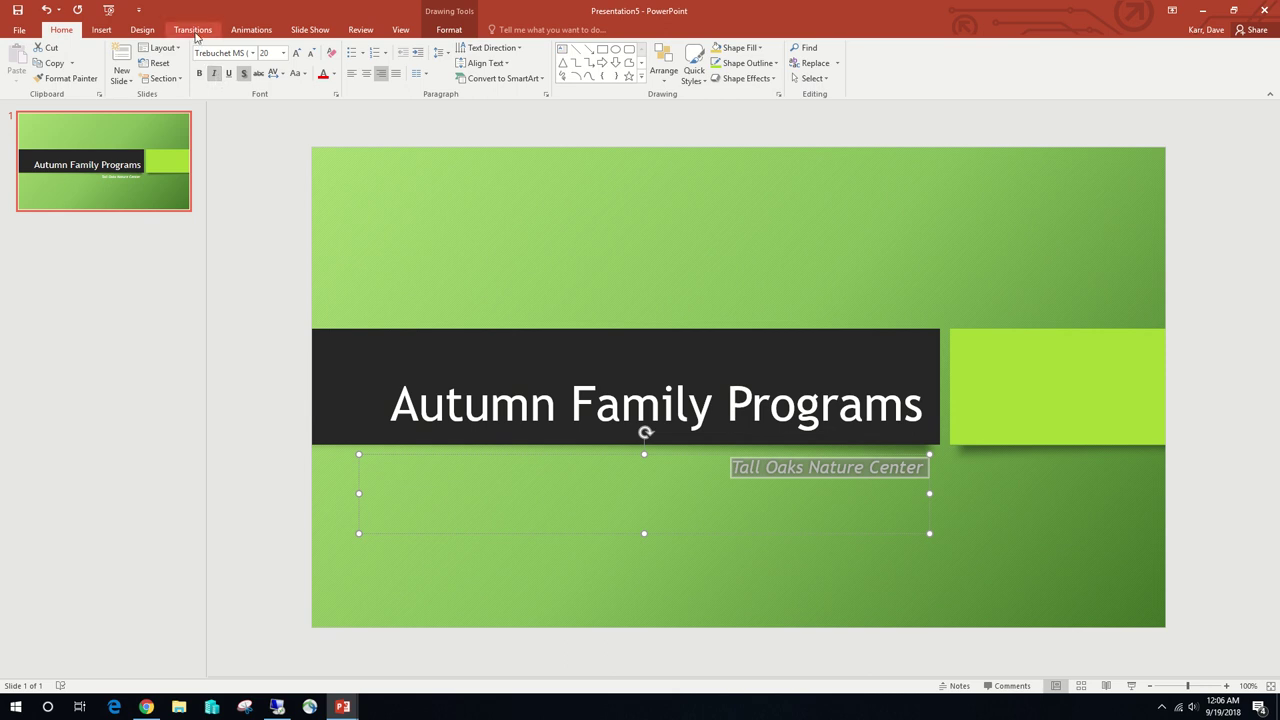
left_click(284, 56)
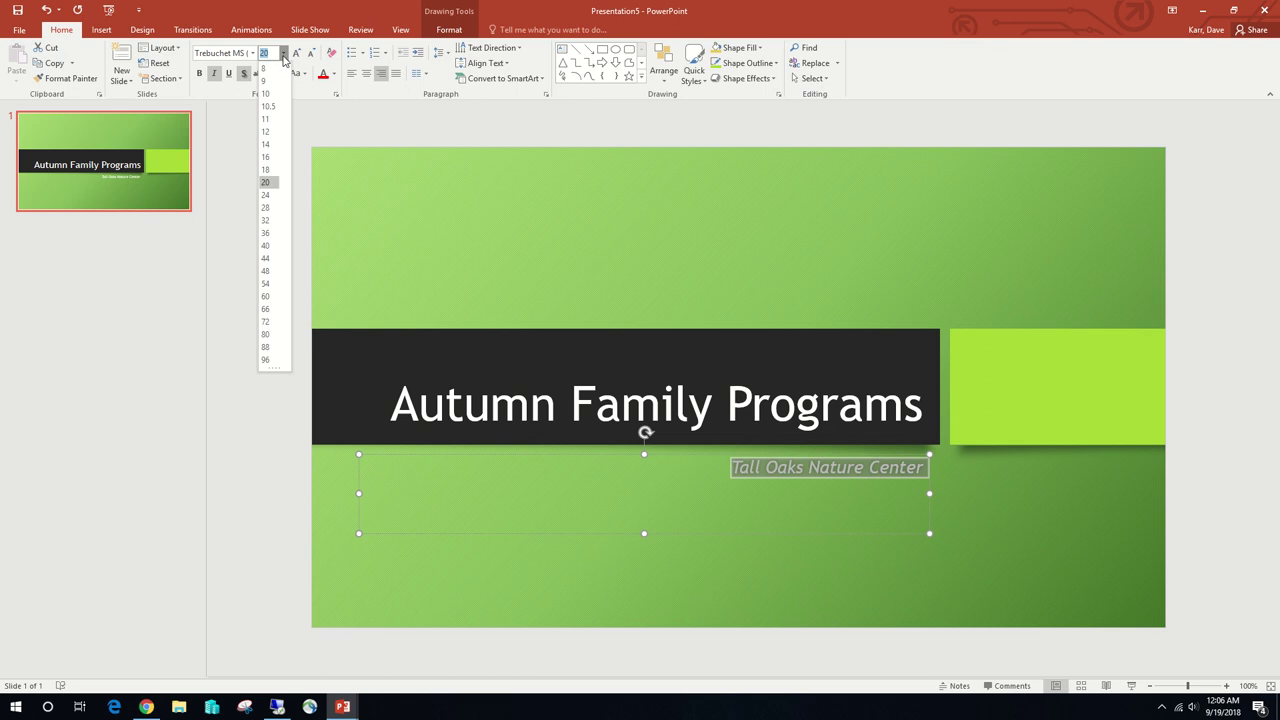
left_click(266, 233)
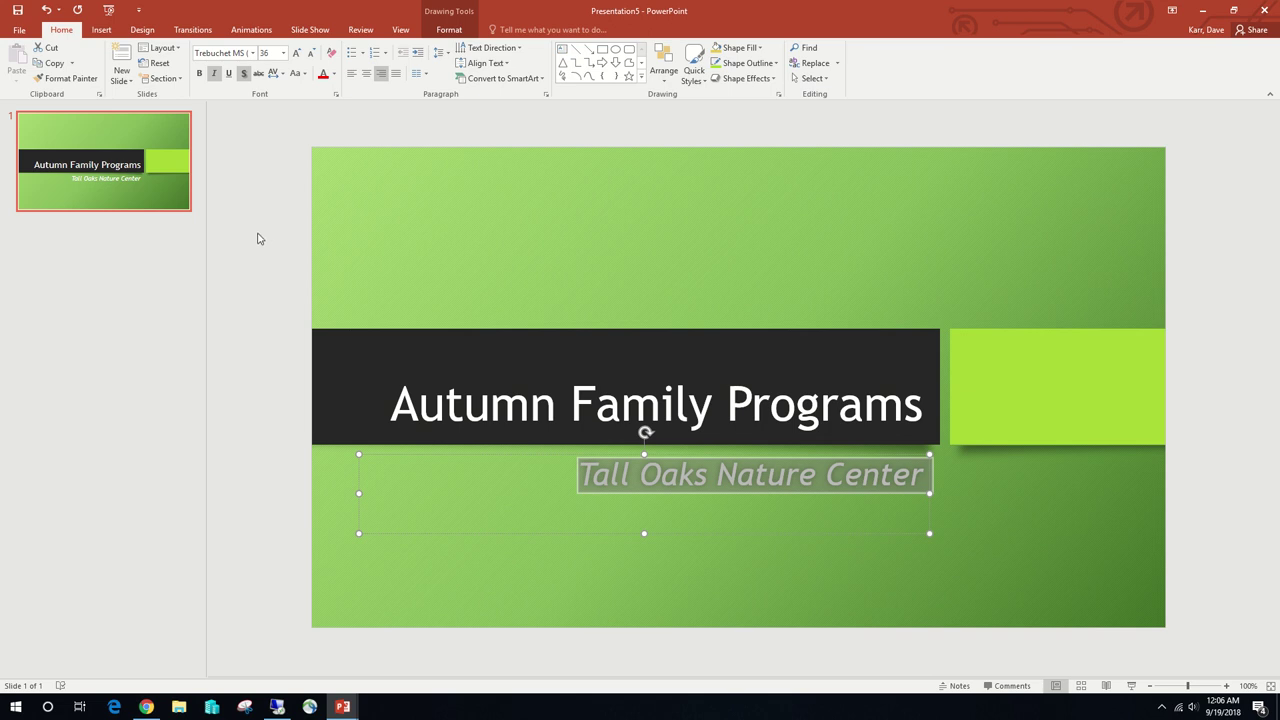
Colour the word 'Autumn' in the title orange and go to the File Info page.
double_click(478, 408)
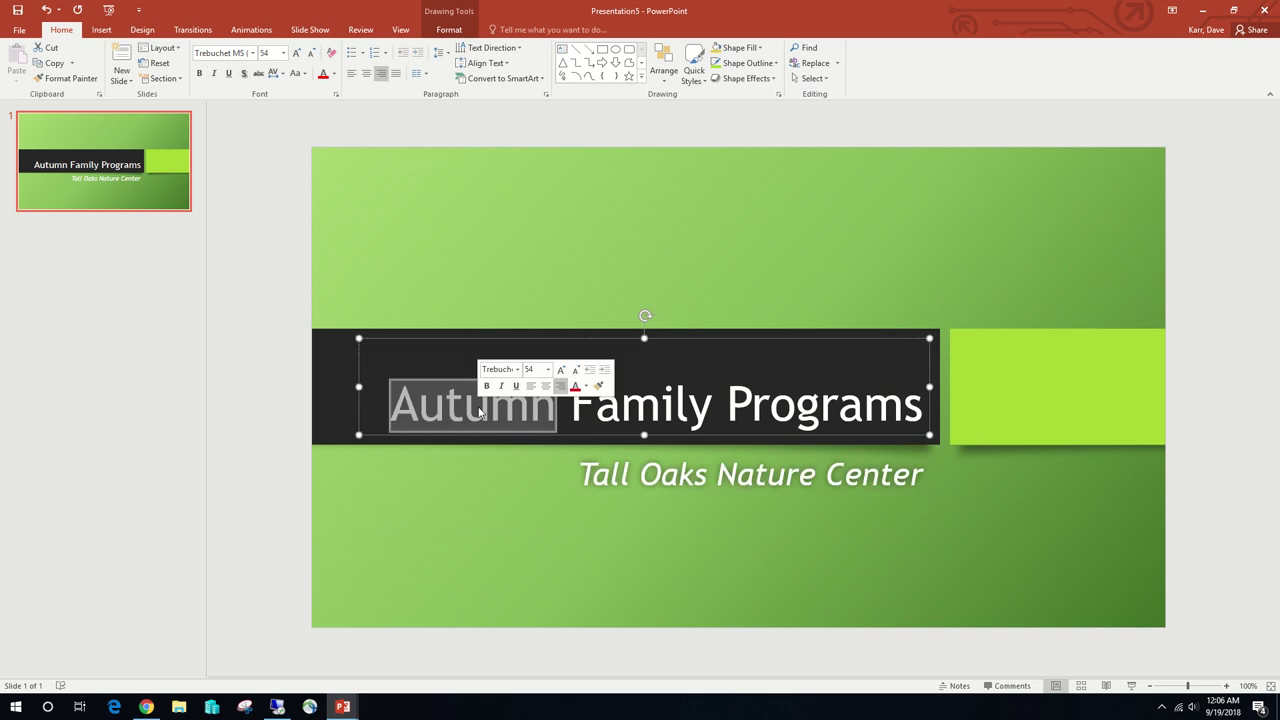
left_click(587, 387)
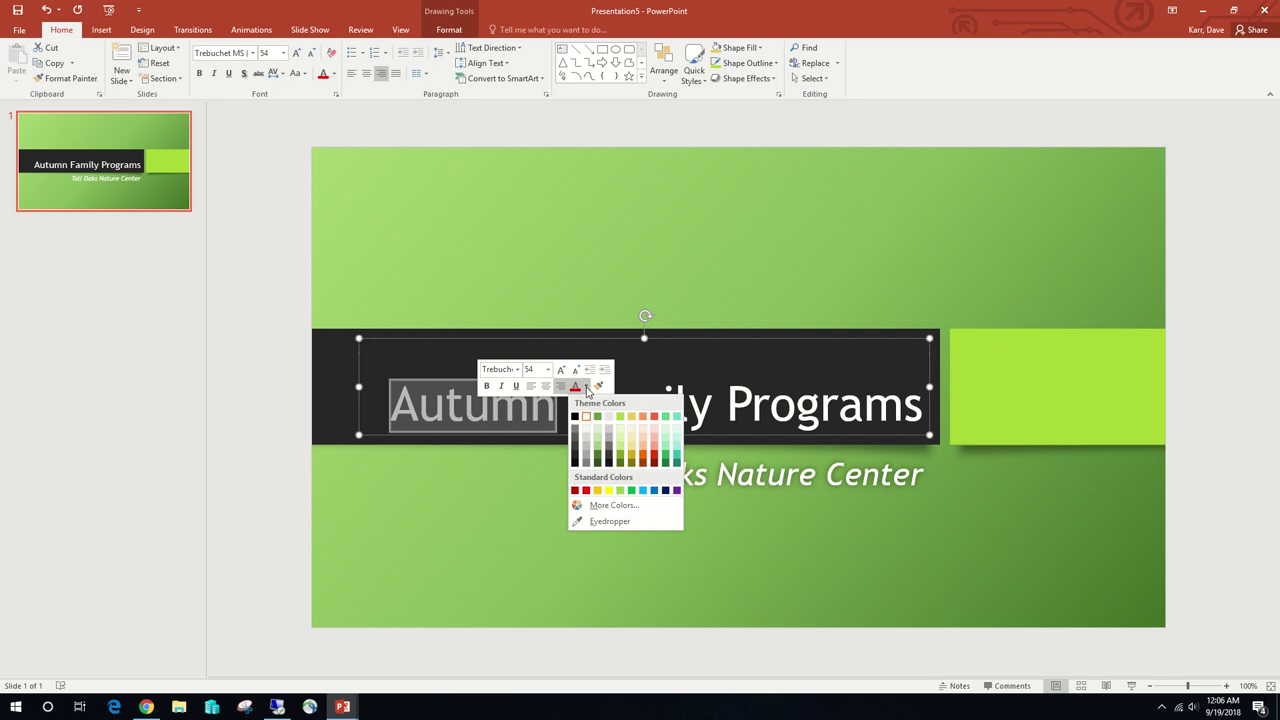
left_click(598, 490)
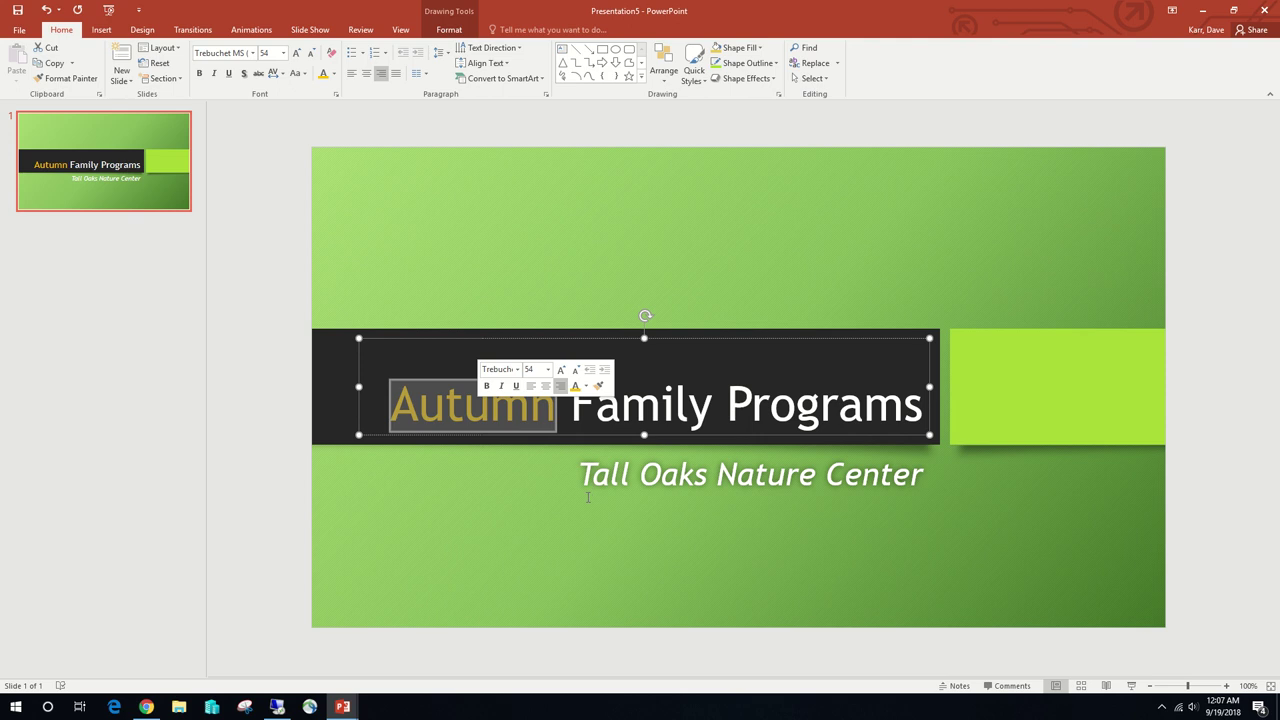
left_click(17, 31)
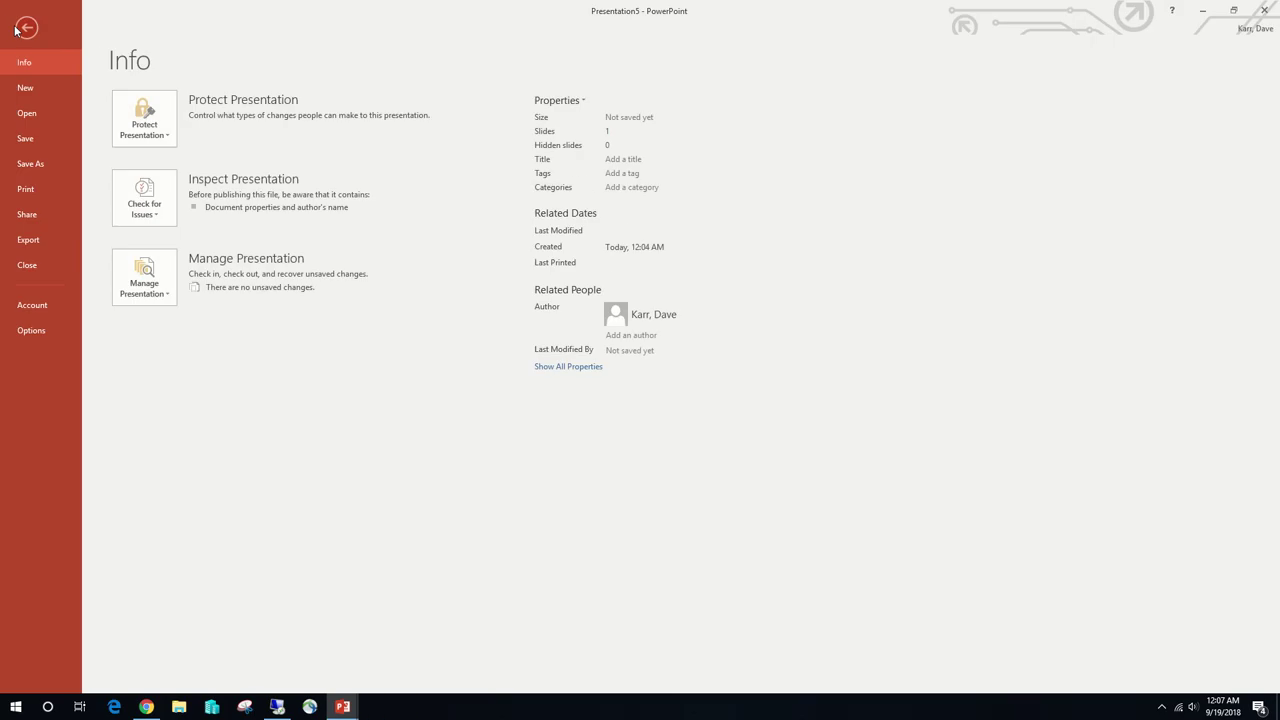
Save the presentation as 'Tall Oaks' in CIS105OA > Classwork.
left_click(46, 166)
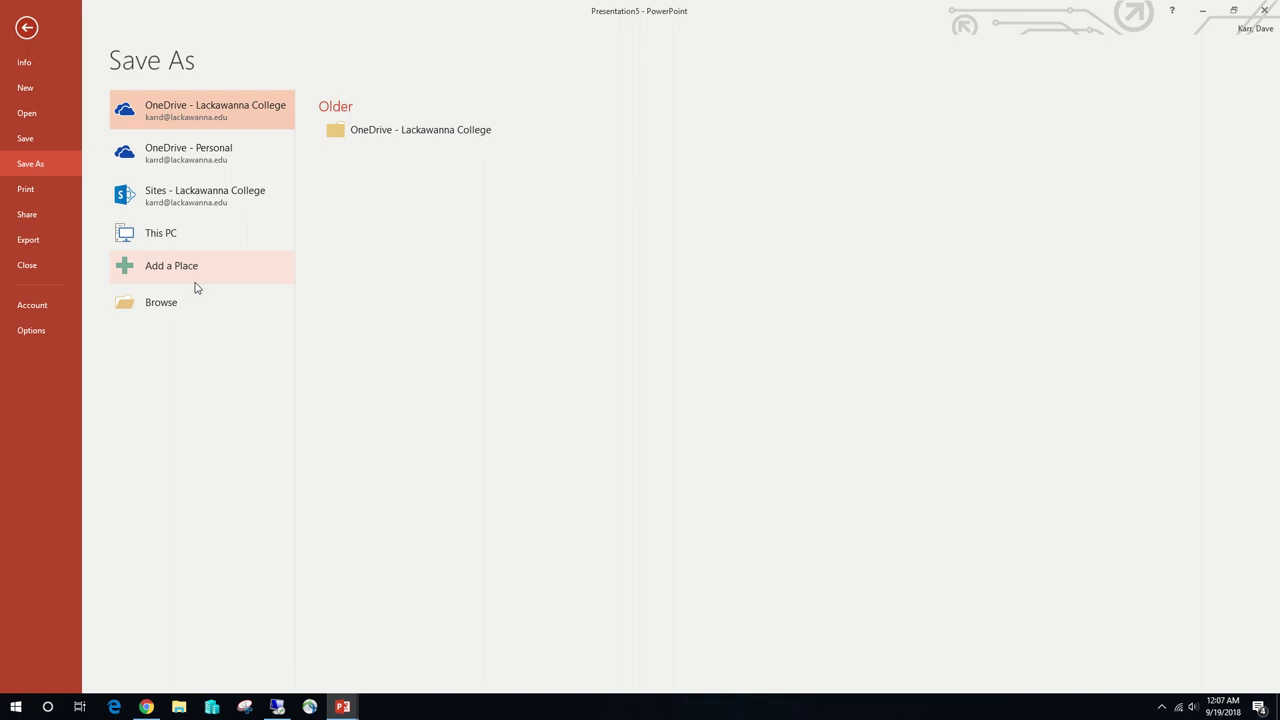
left_click(208, 297)
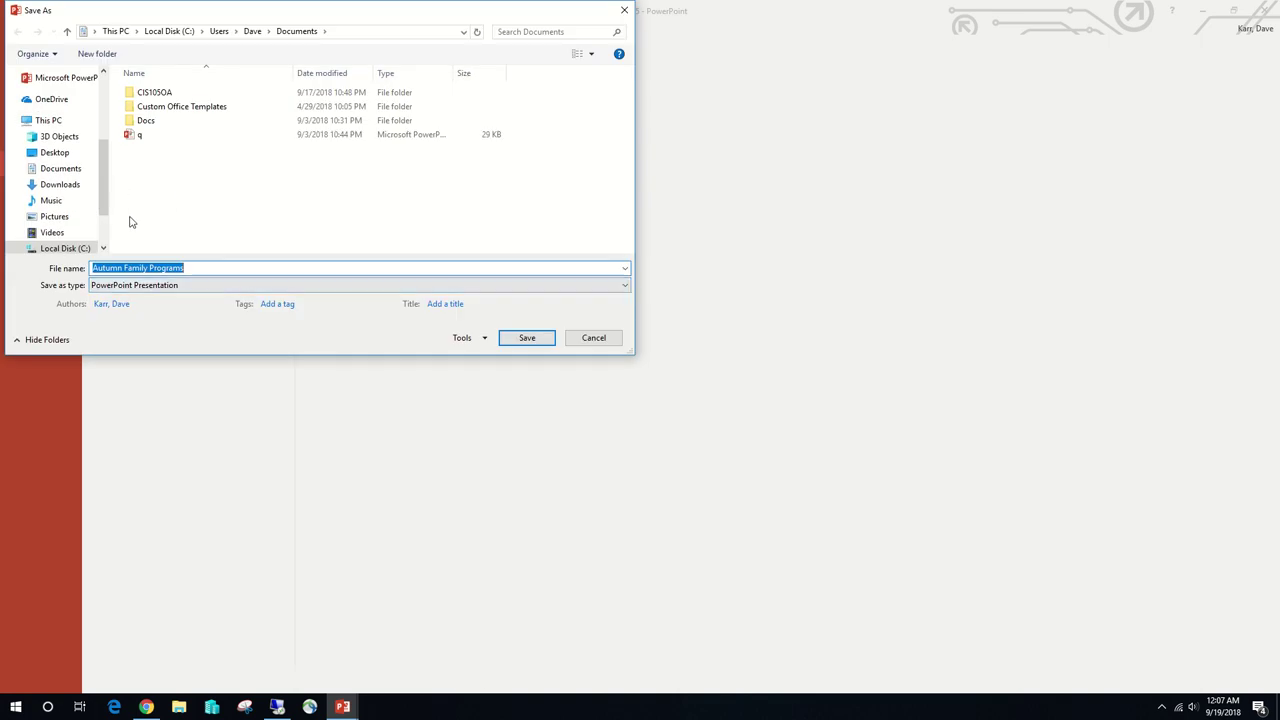
double_click(155, 95)
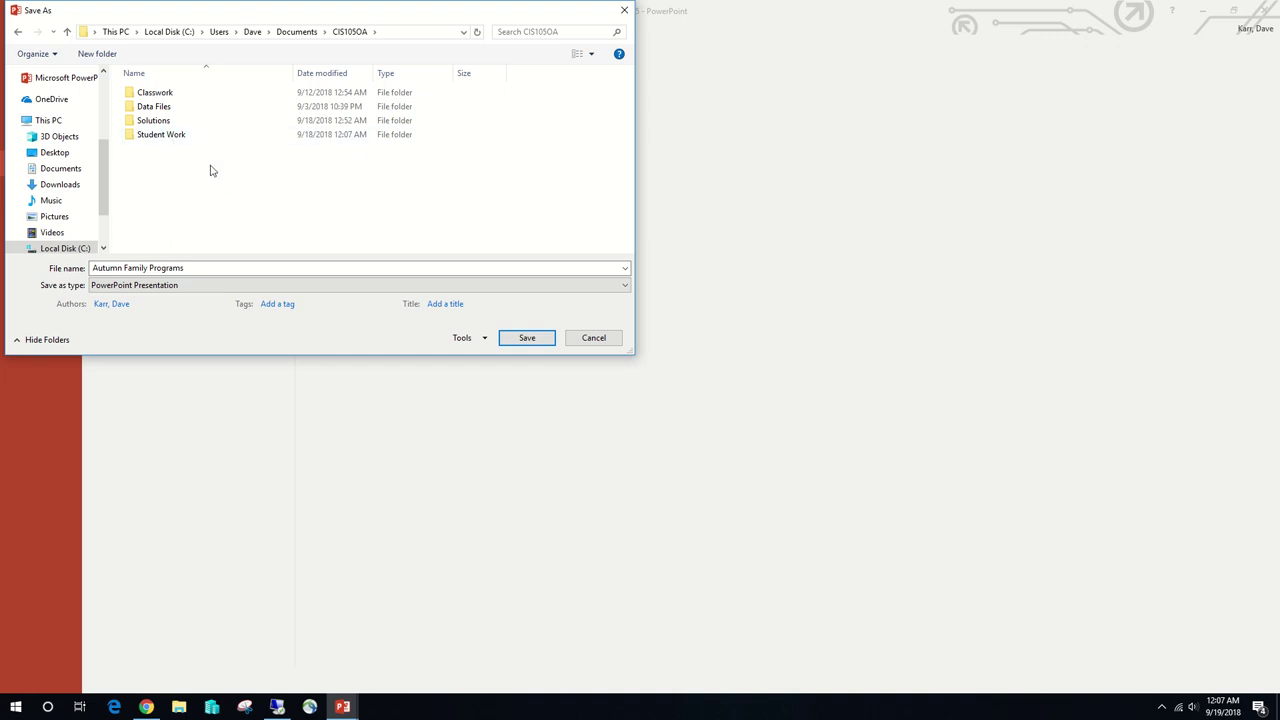
left_click(172, 95)
double_click(172, 95)
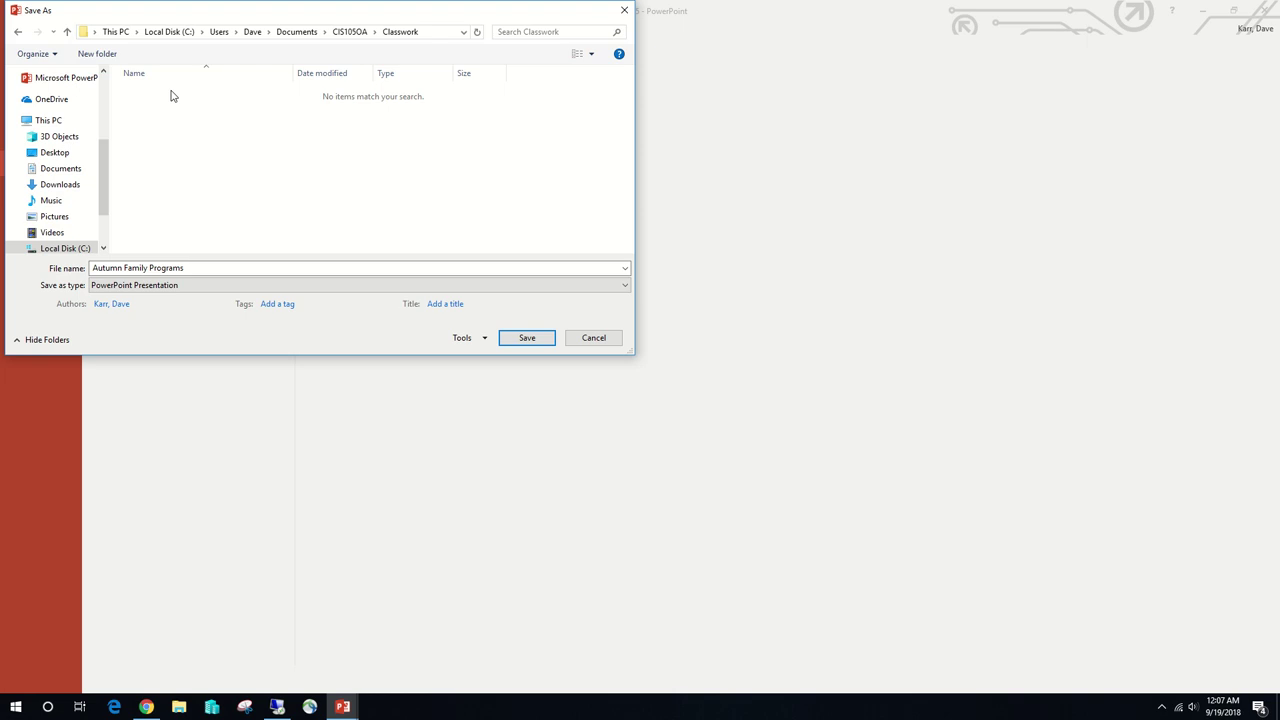
left_click_drag(200, 268, 4, 268)
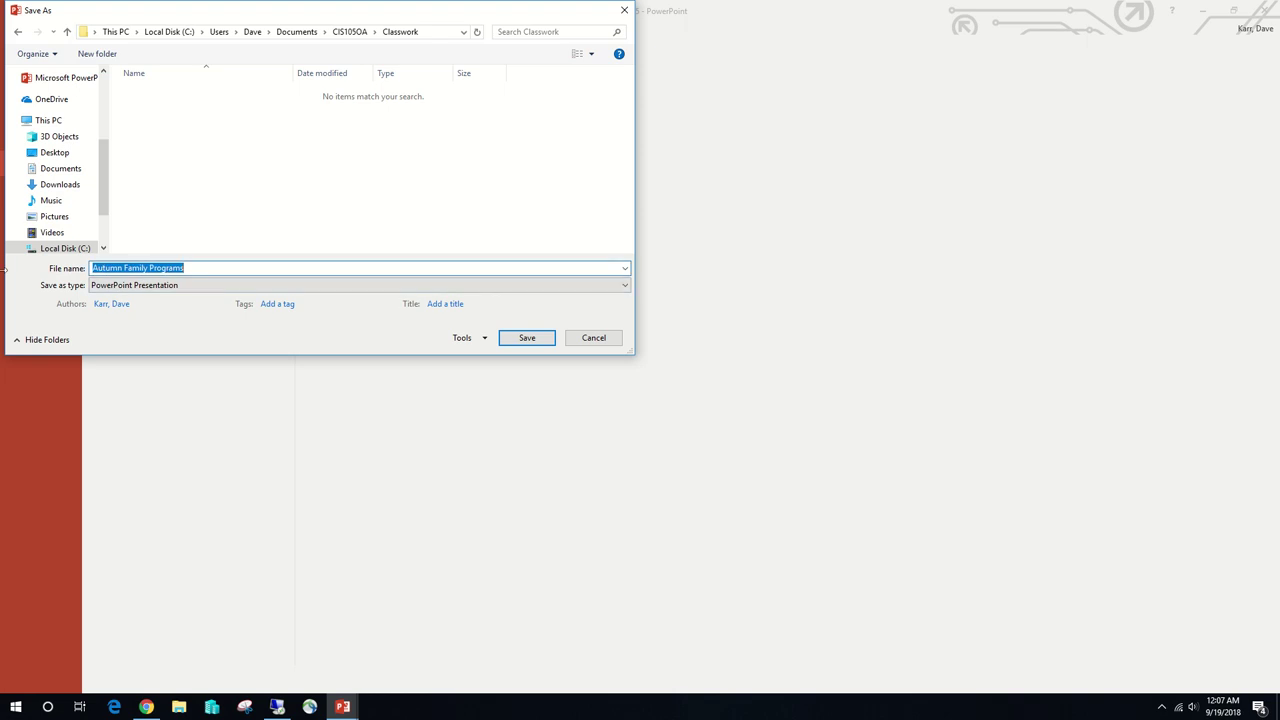
type("Tal")
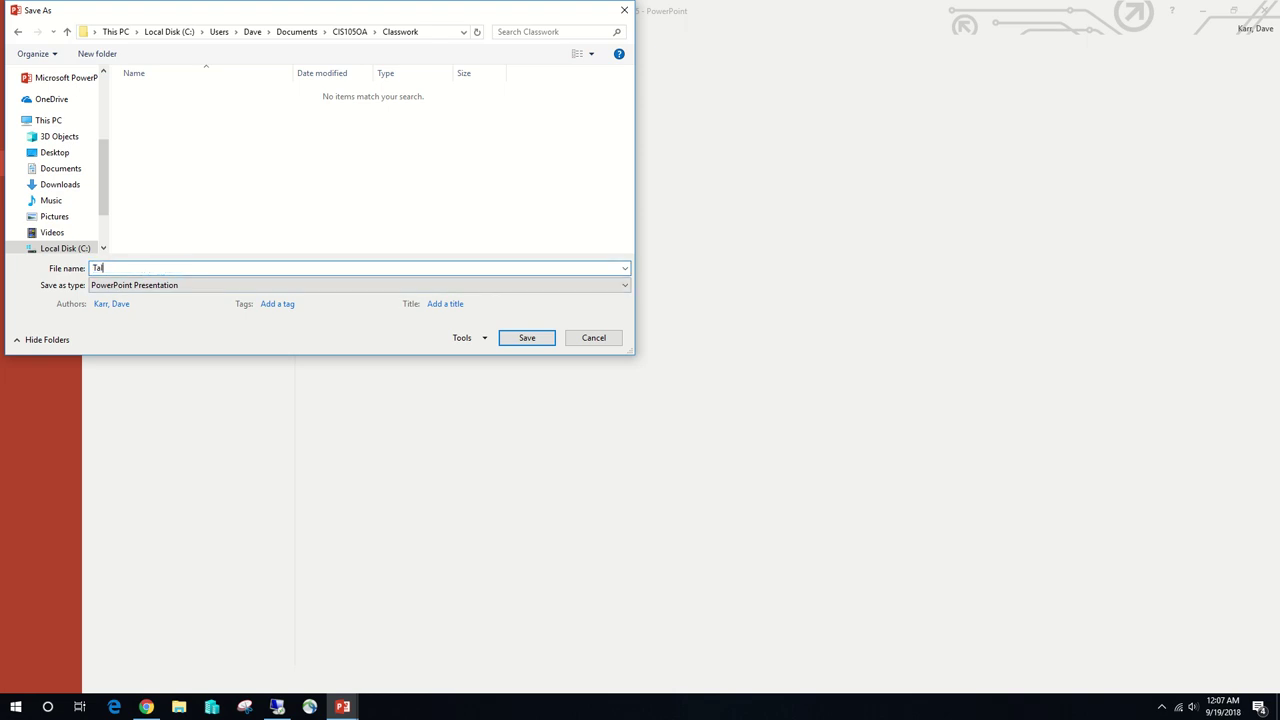
type("l Oaks")
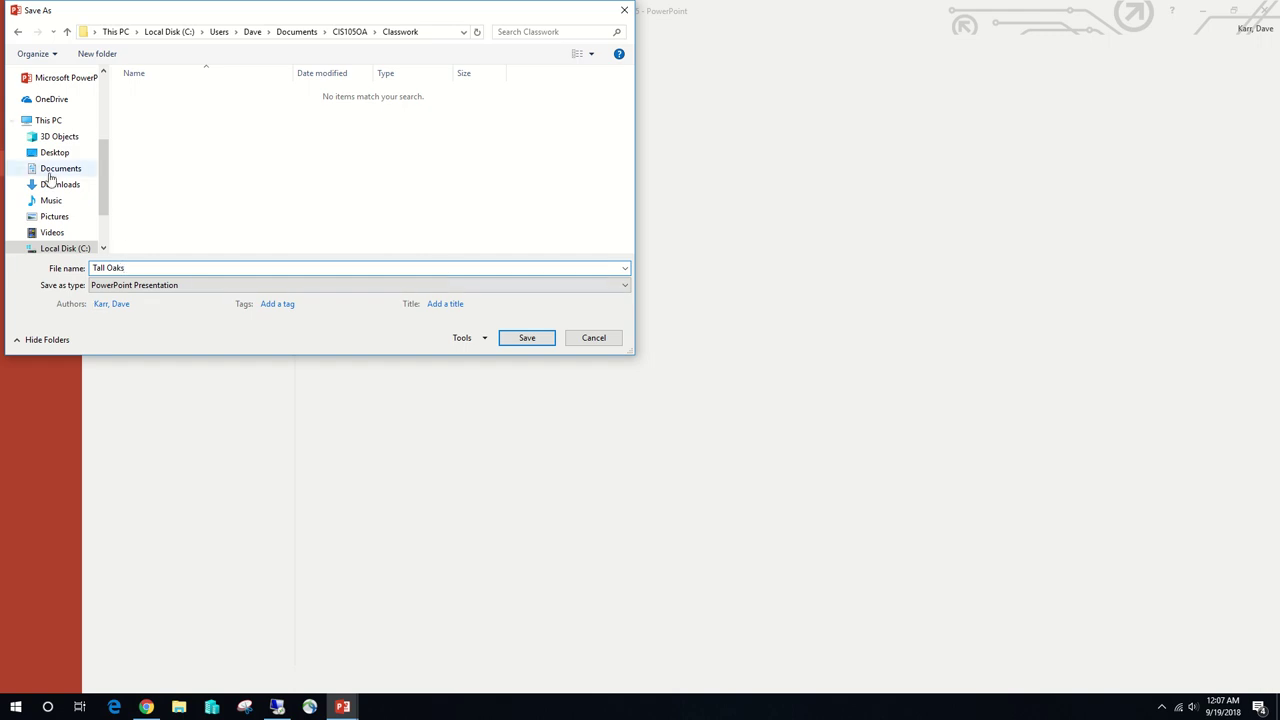
left_click(540, 338)
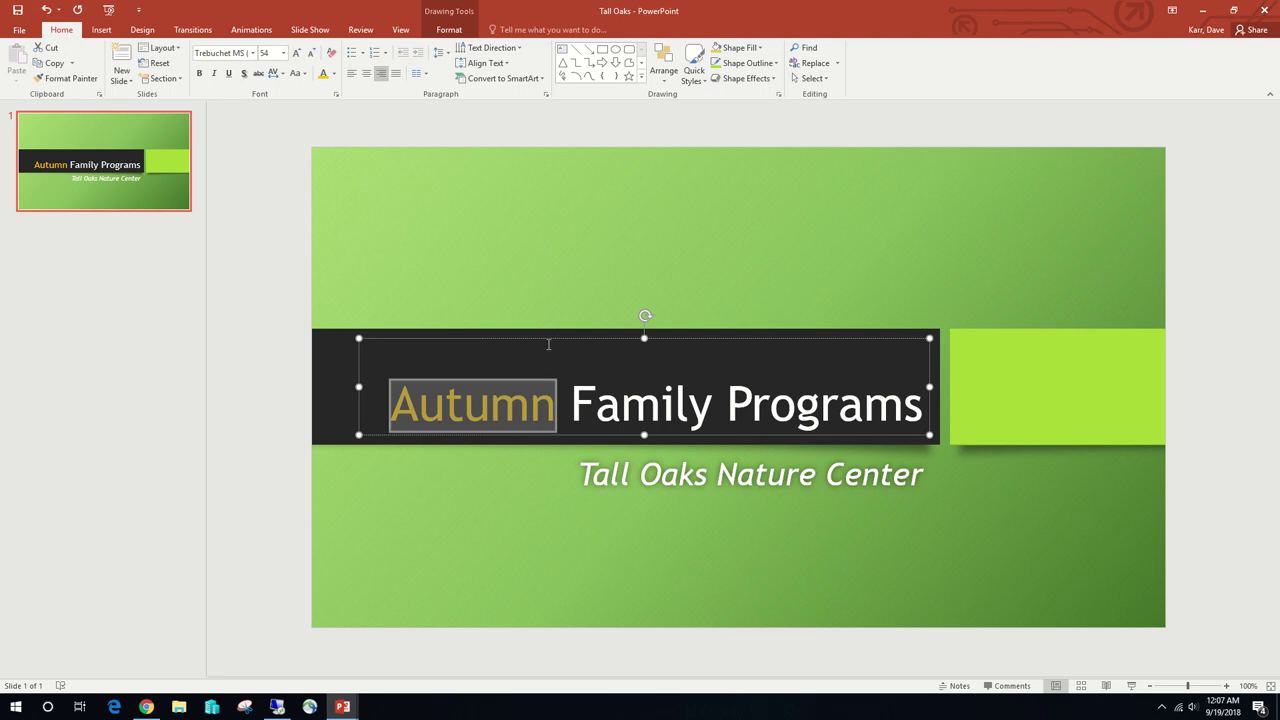
left_click(574, 539)
left_click(549, 269)
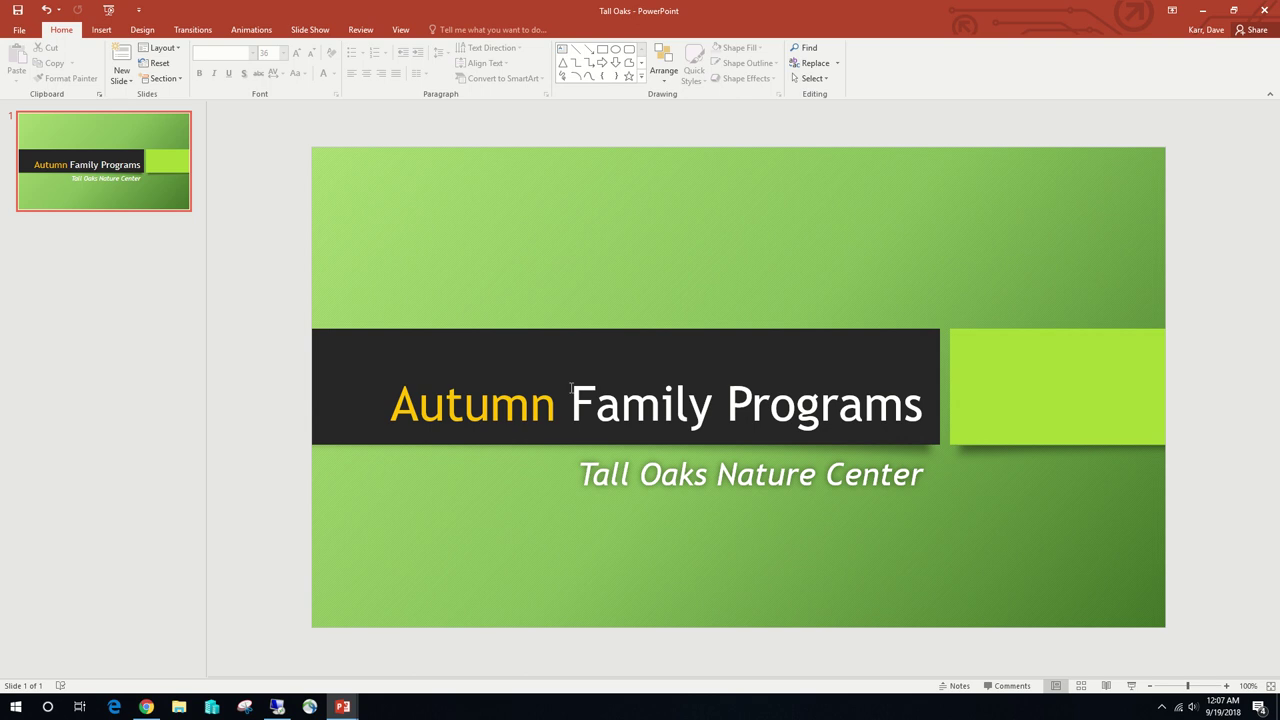
left_click(716, 486)
left_click(646, 434)
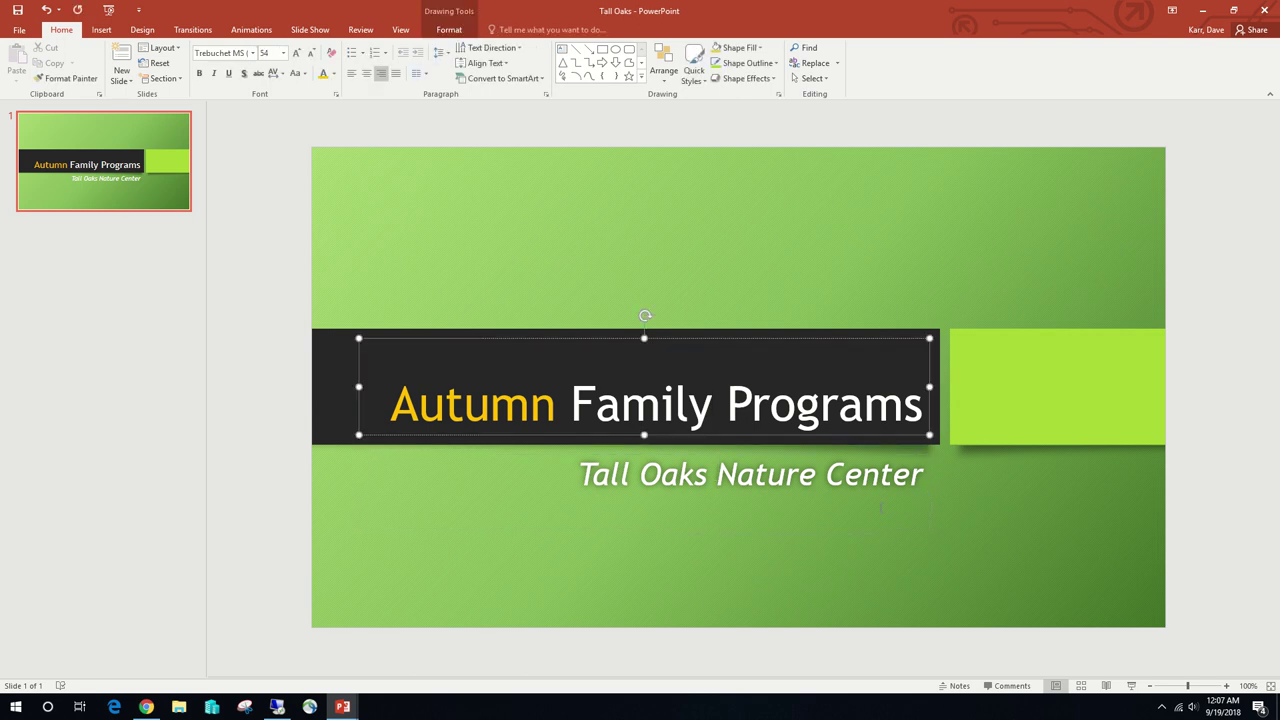
left_click(535, 272)
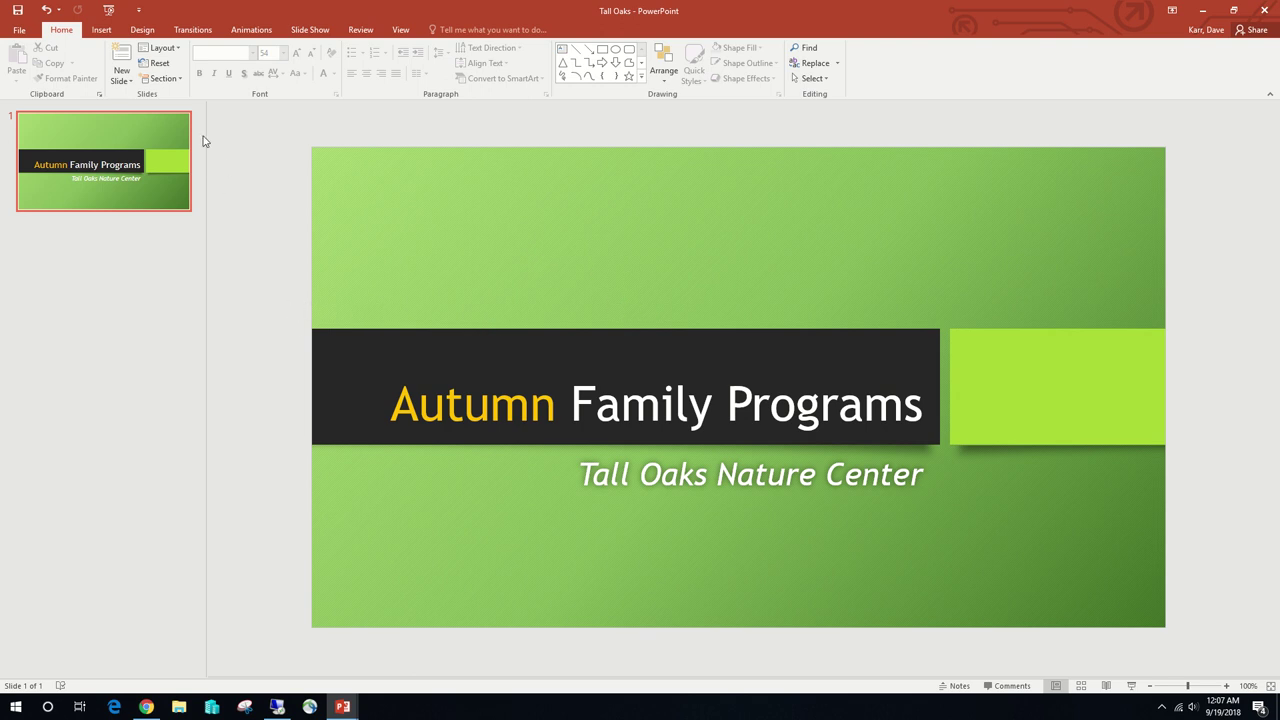
Add a new second slide and title it 'Morning Bird'.
left_click(122, 63)
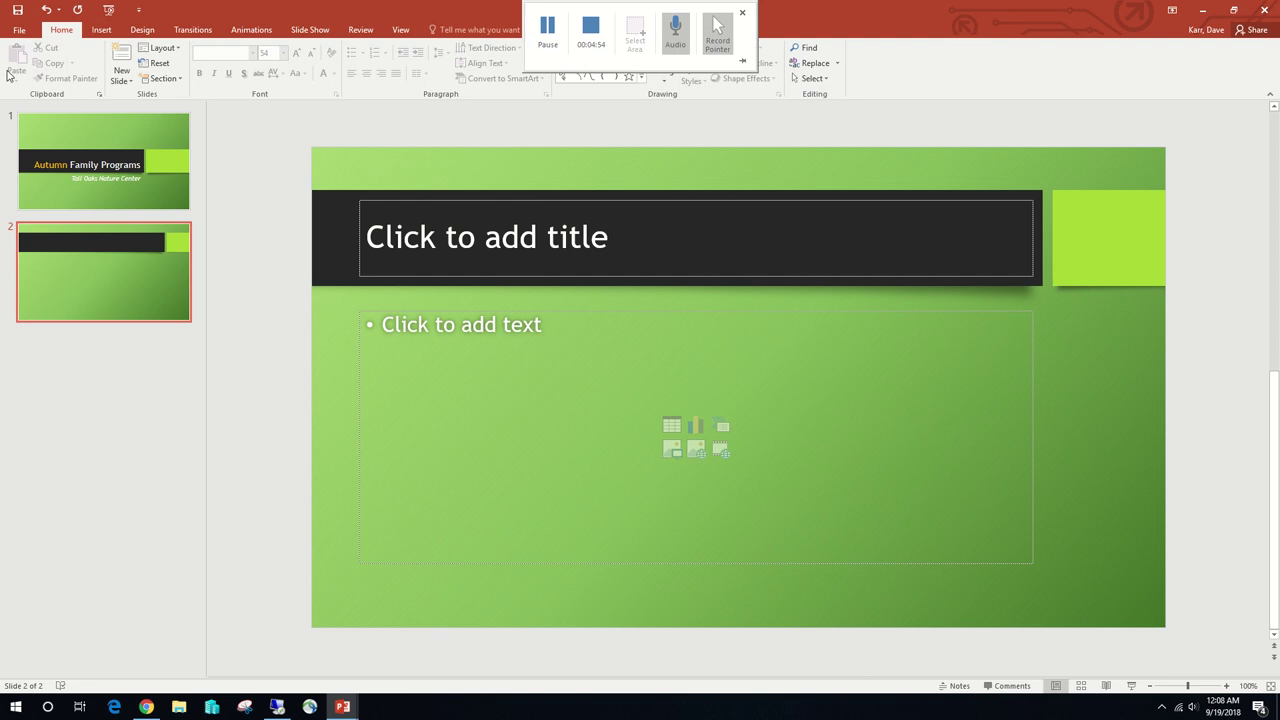
left_click(487, 259)
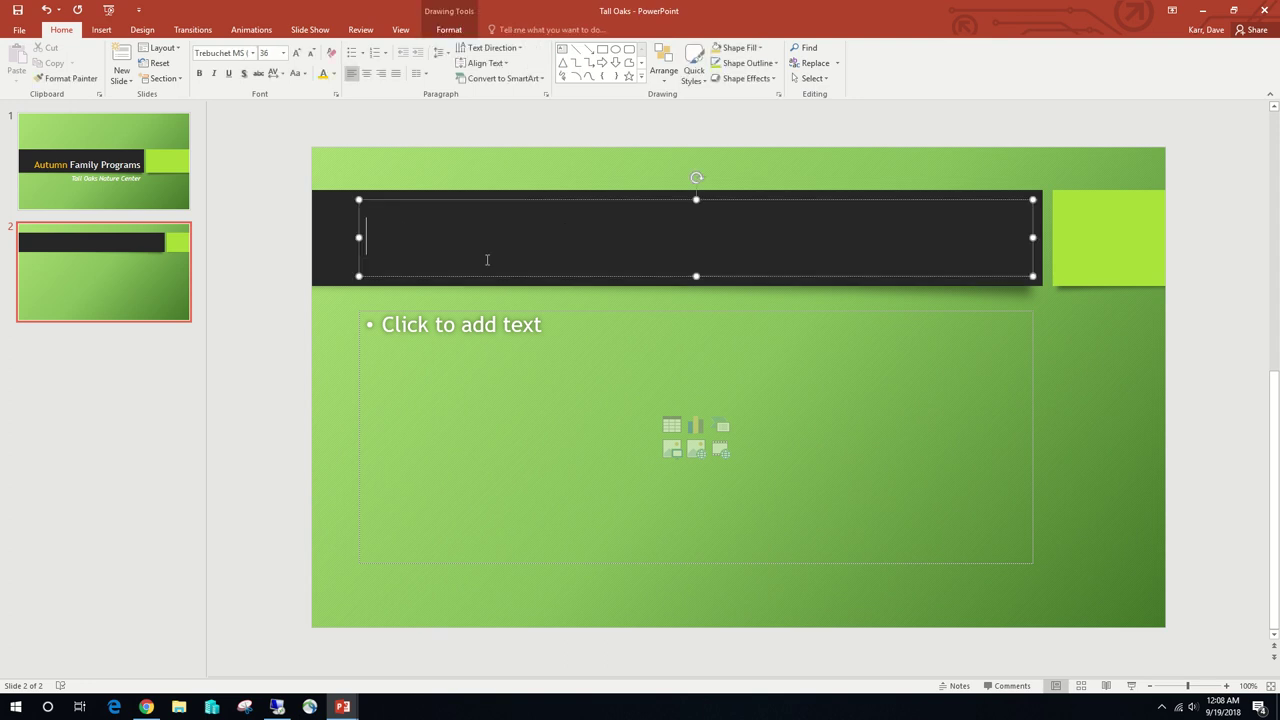
type("M")
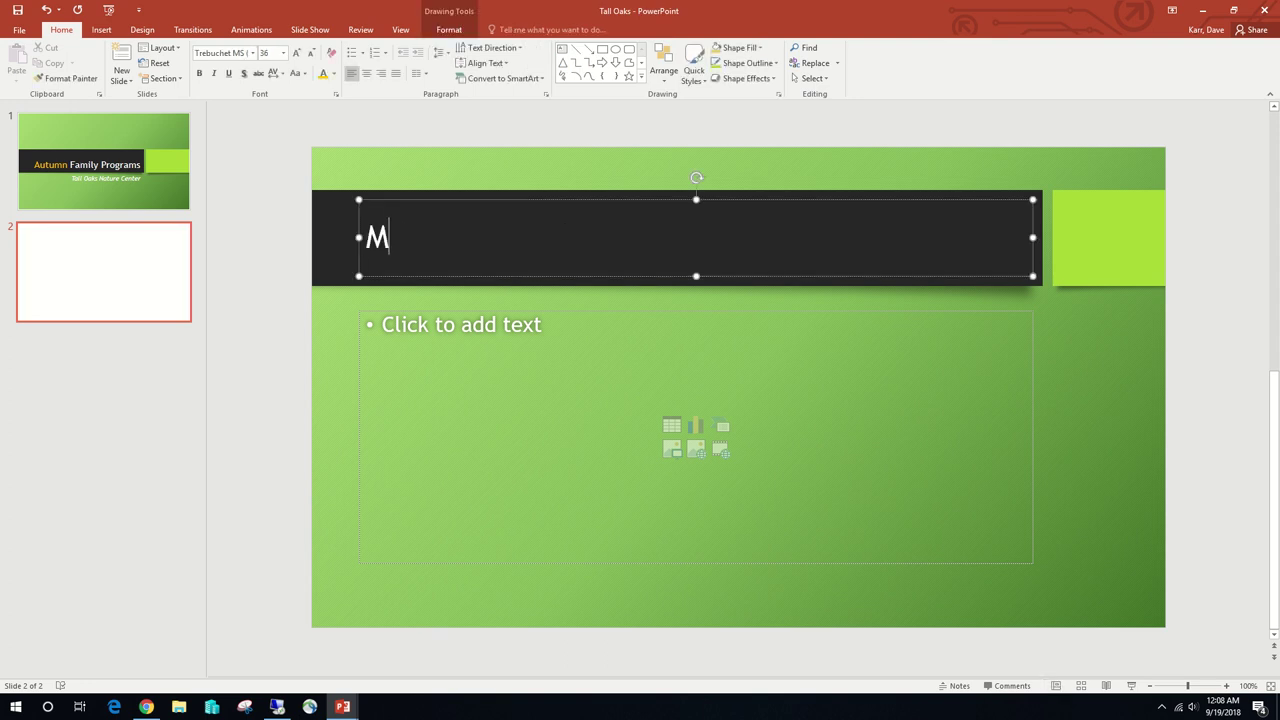
type("orning ")
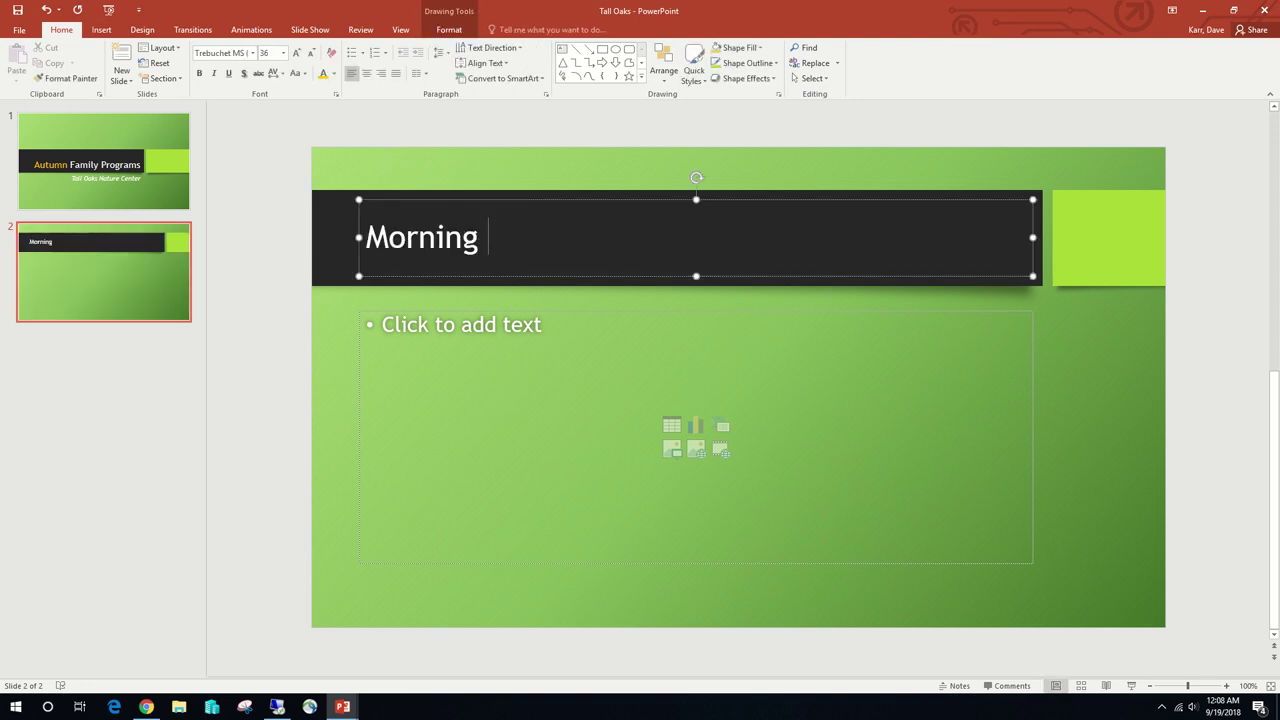
type("Bird")
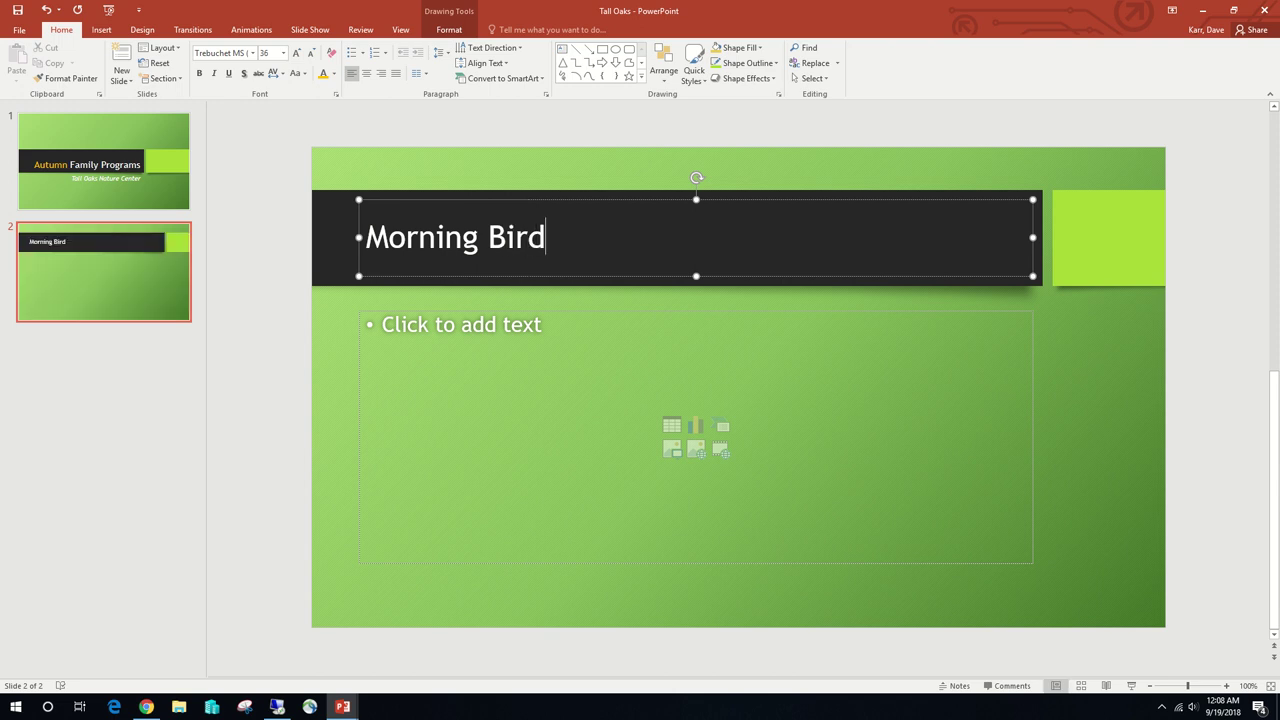